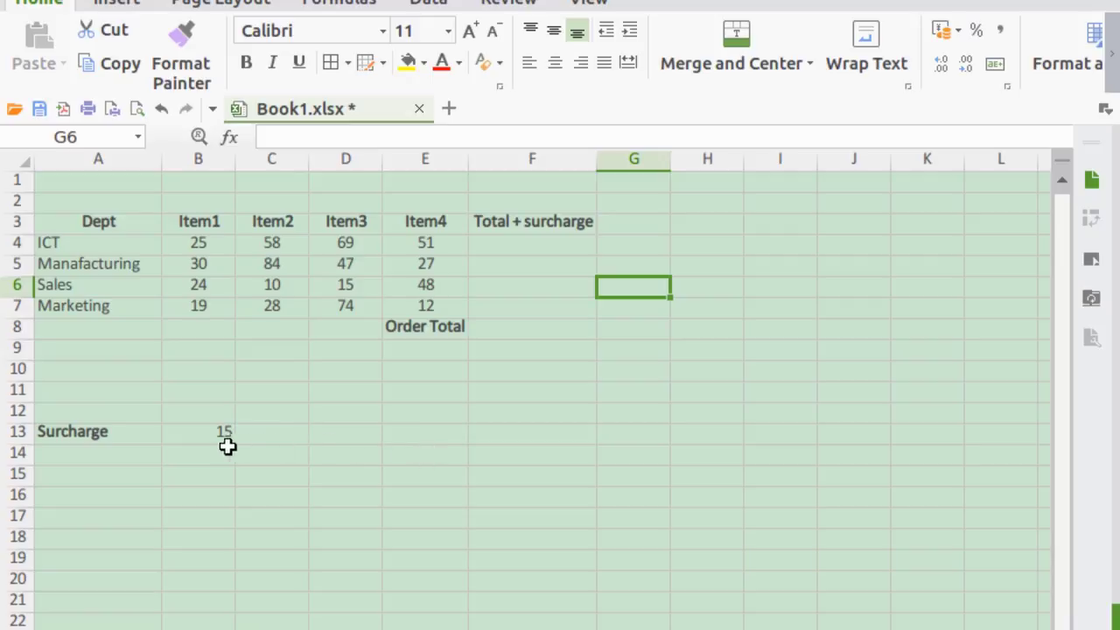
Enter the formula =b4+c4+d4+e4+b13 in F4 to total the ICT items plus the surcharge
{"action": "left_click", "coordinate": [200, 440]}
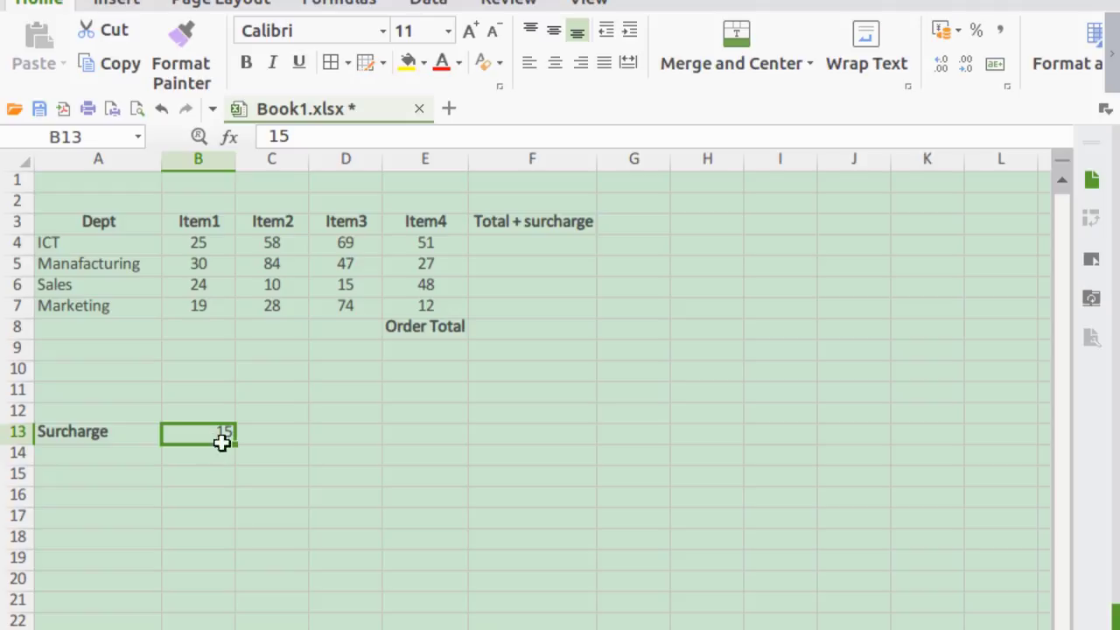
{"action": "left_click", "coordinate": [541, 244]}
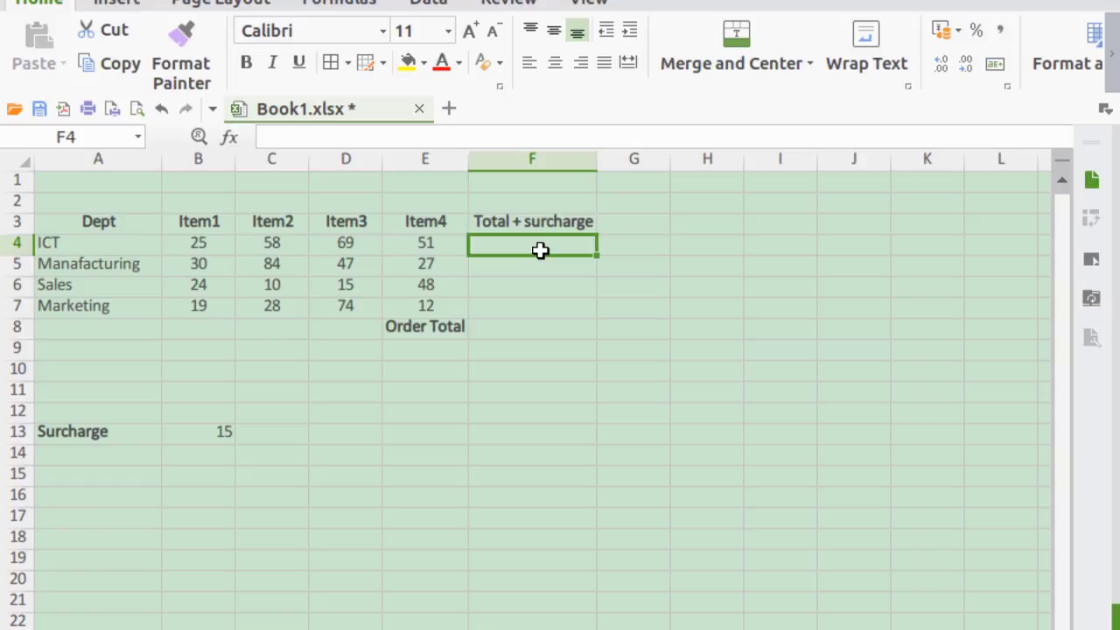
{"action": "type", "text": "="}
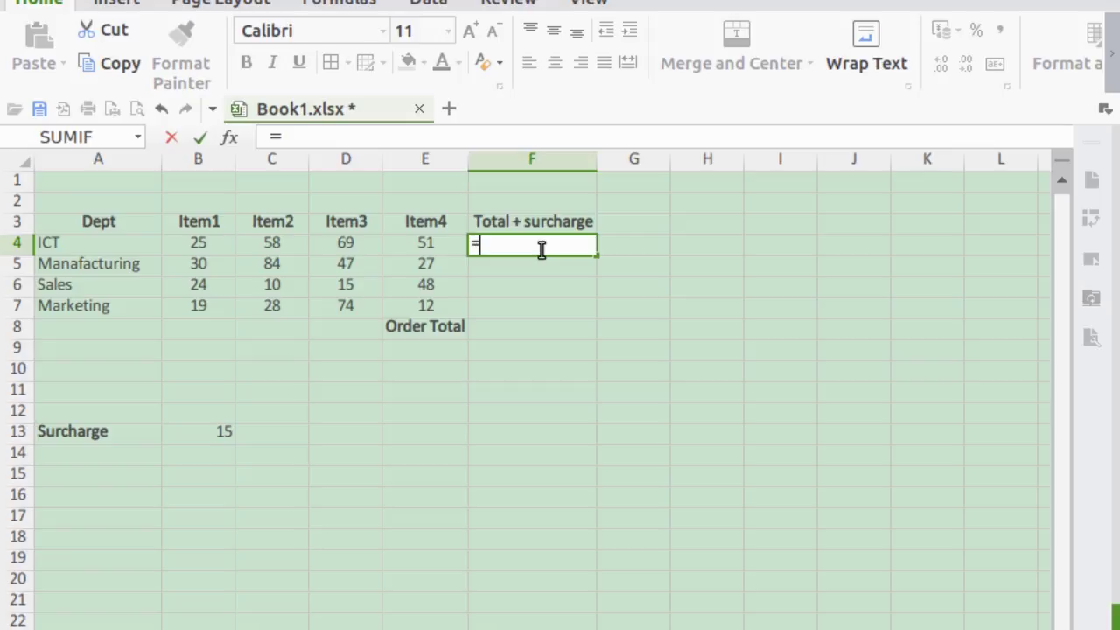
{"action": "type", "text": "b4"}
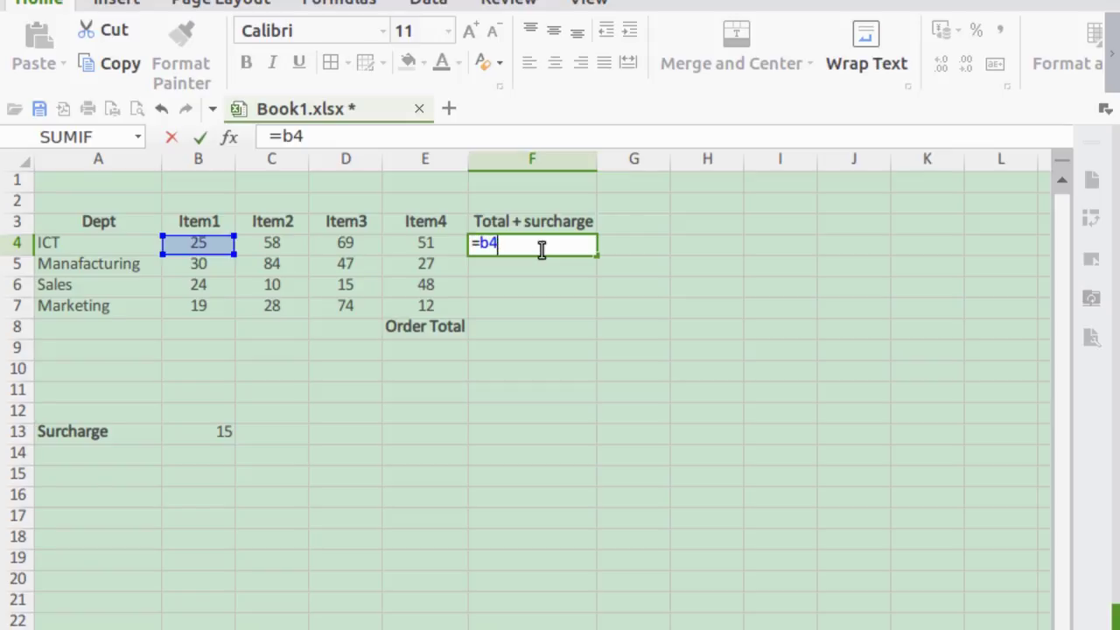
{"action": "type", "text": "+c4"}
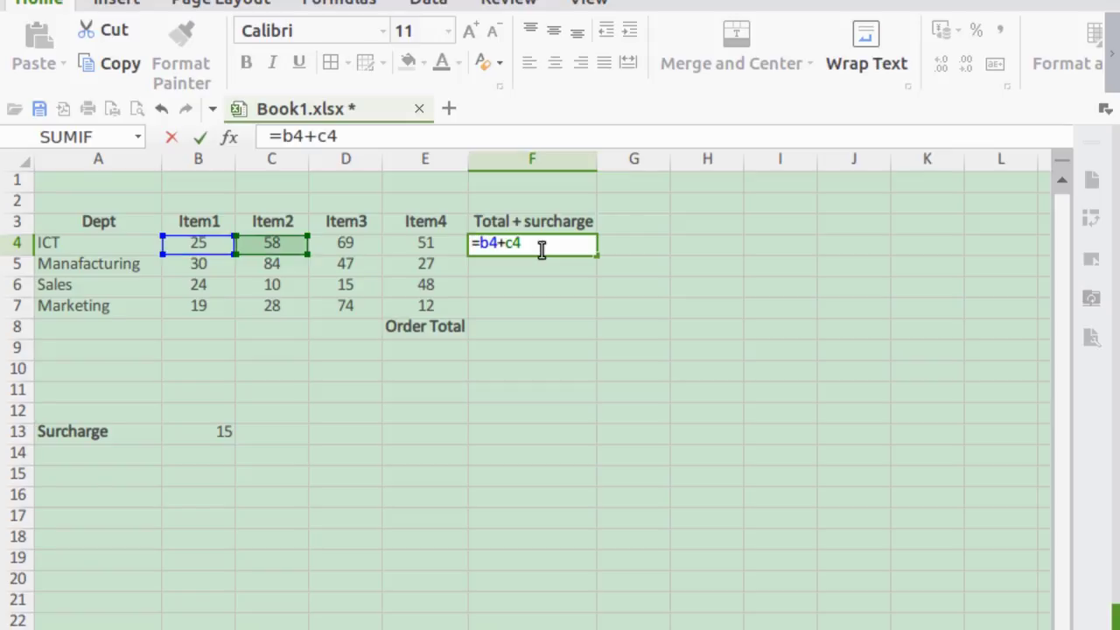
{"action": "type", "text": "+d4"}
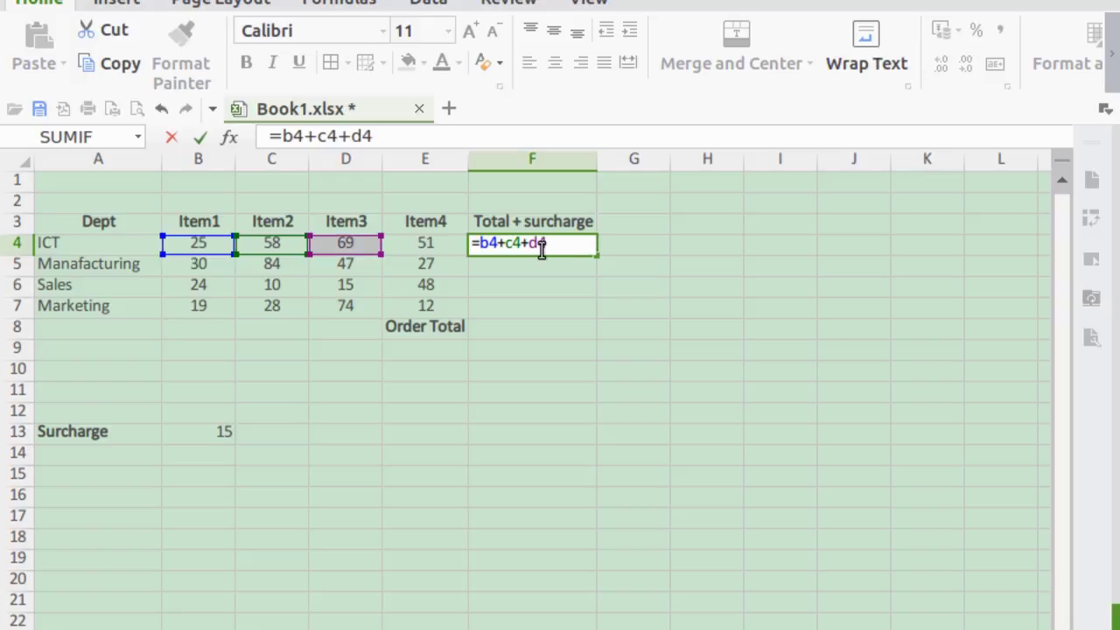
{"action": "type", "text": "+e"}
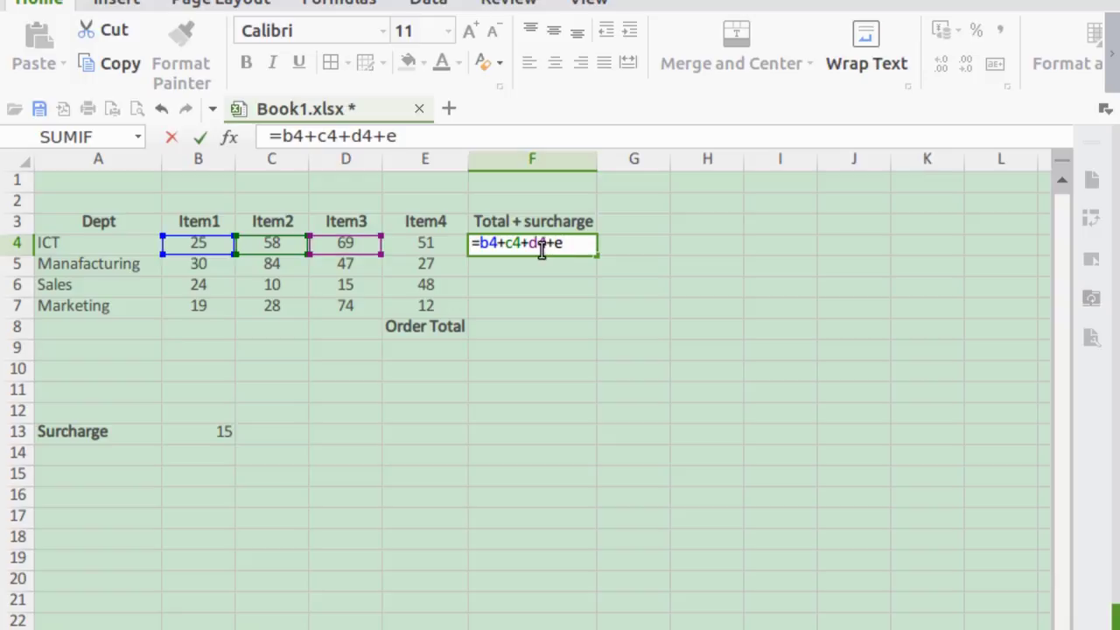
{"action": "type", "text": "4"}
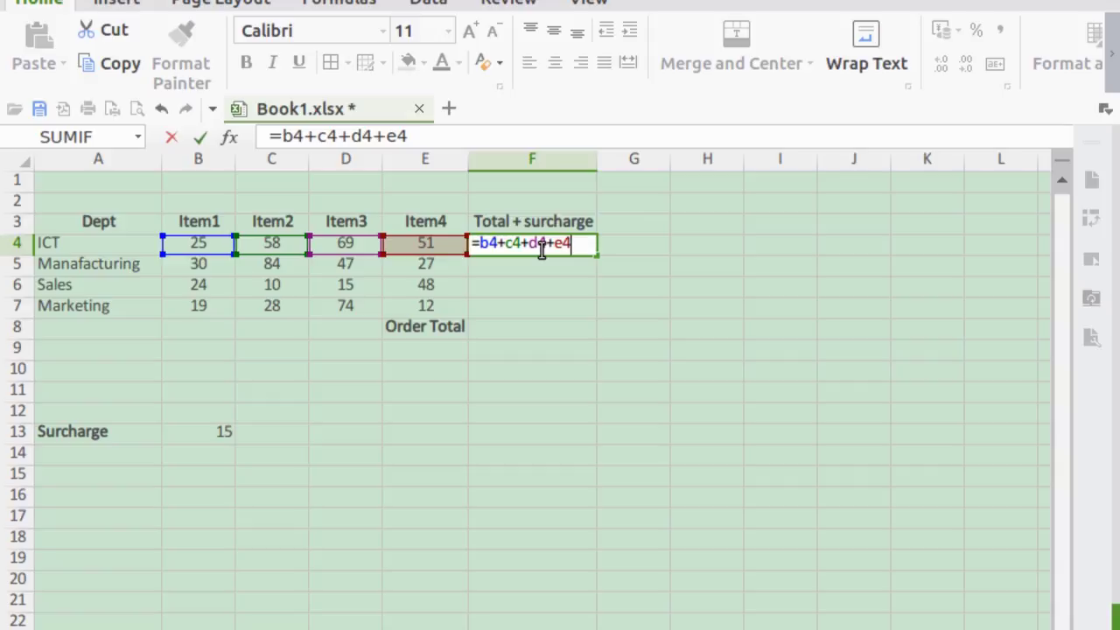
{"action": "type", "text": "+"}
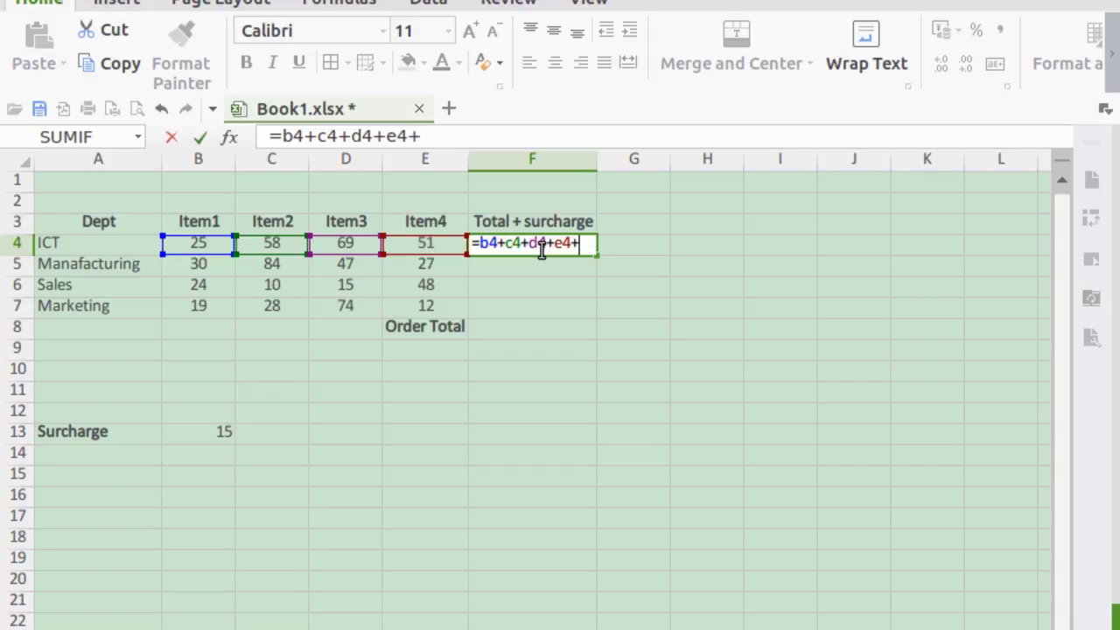
{"action": "type", "text": "b13"}
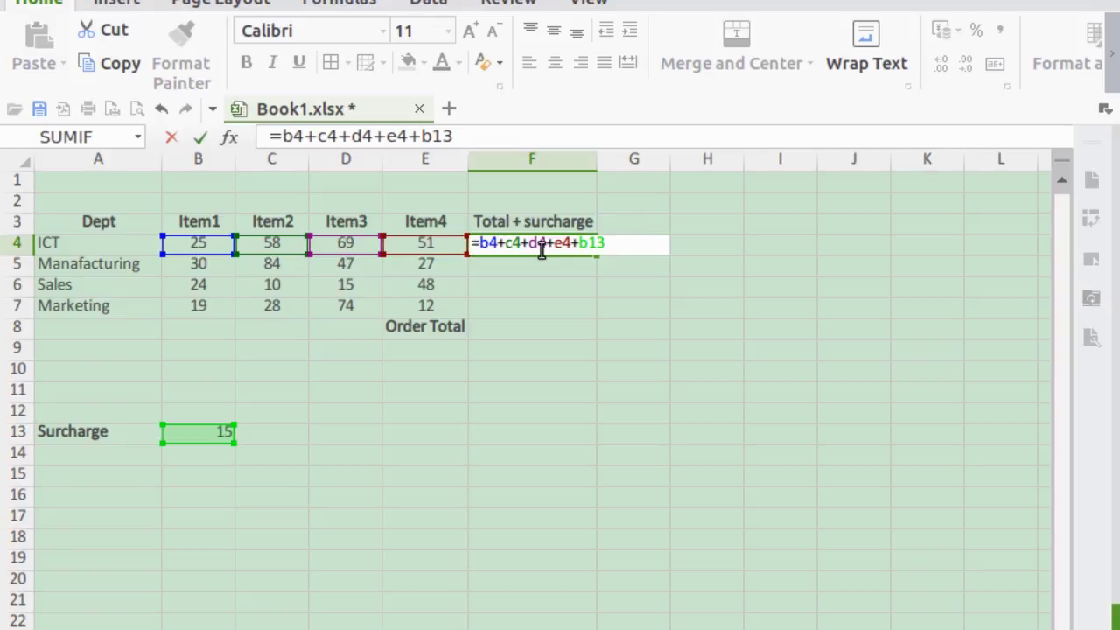
{"action": "key", "text": "Return"}
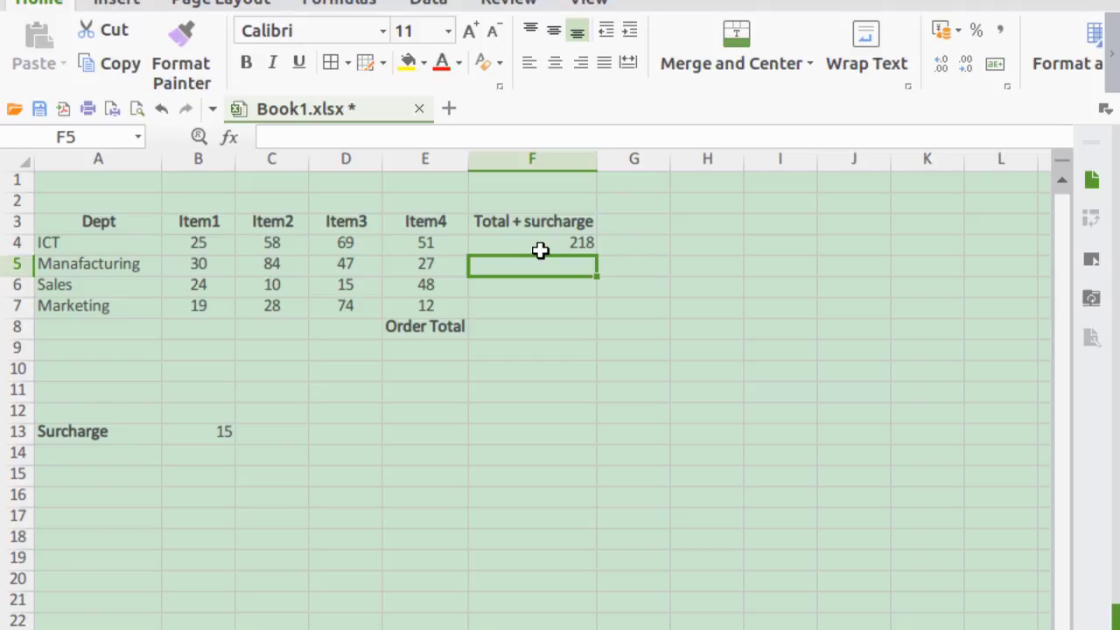
Check the cell references of the ICT formula in F4 and copy it to F5:F7
{"action": "left_click", "coordinate": [542, 247]}
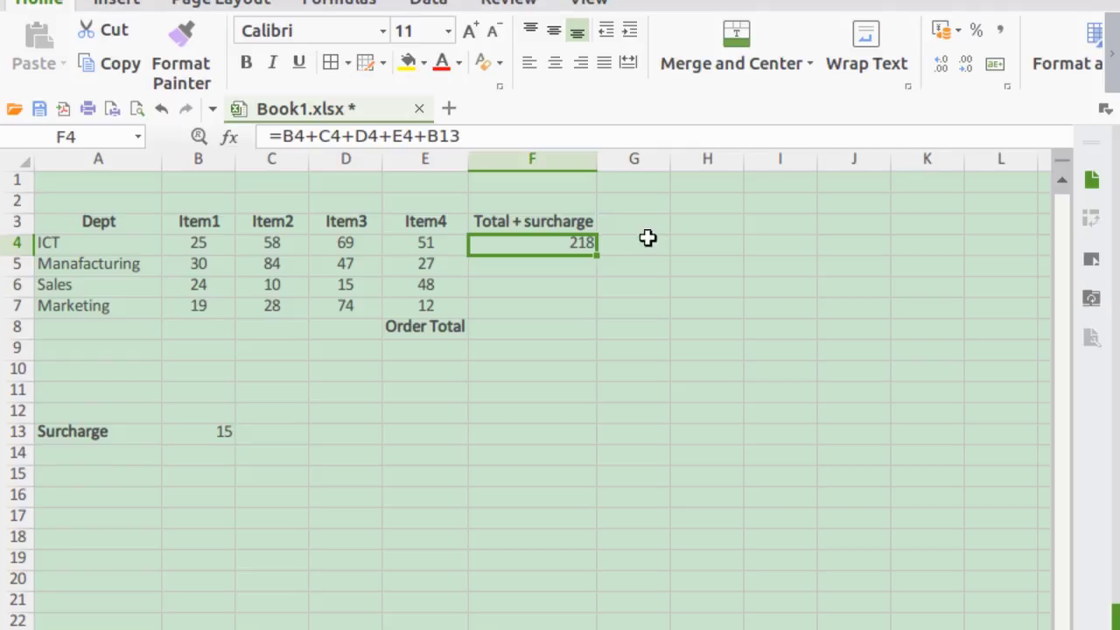
{"action": "left_click", "coordinate": [463, 133]}
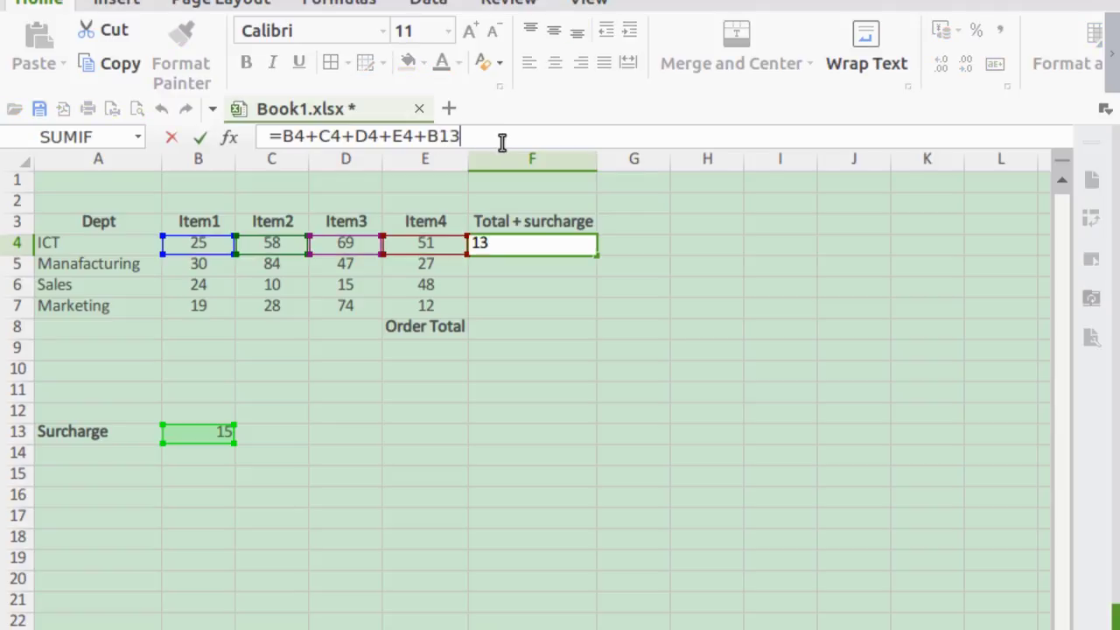
{"action": "key", "text": "Escape"}
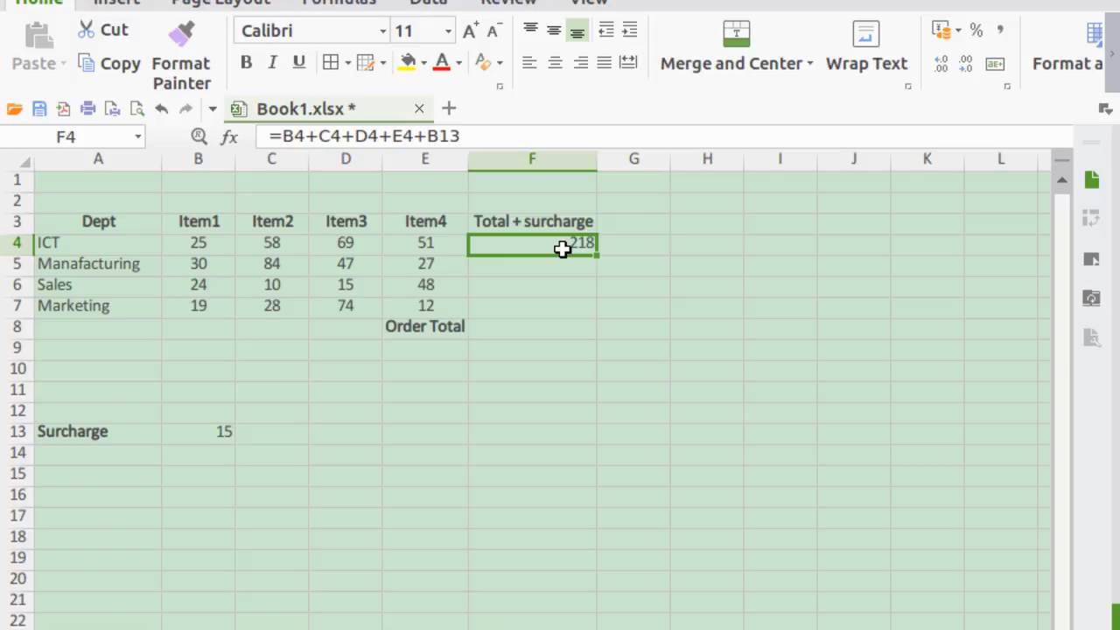
{"action": "key", "text": "ctrl+c"}
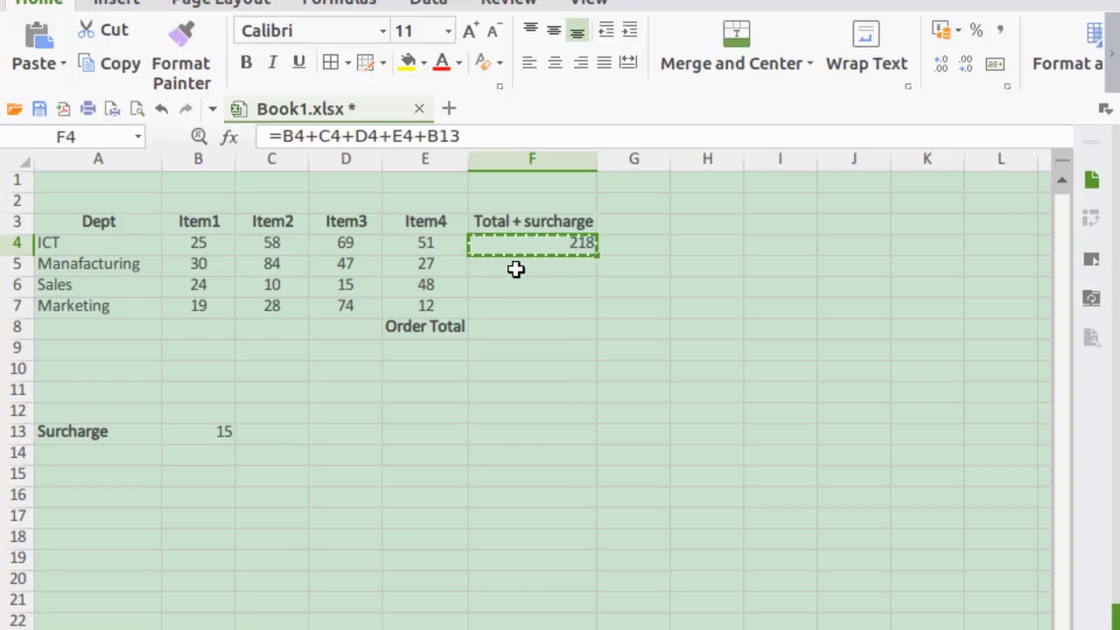
{"action": "left_click", "coordinate": [515, 268]}
{"action": "key", "text": "shift+Down"}
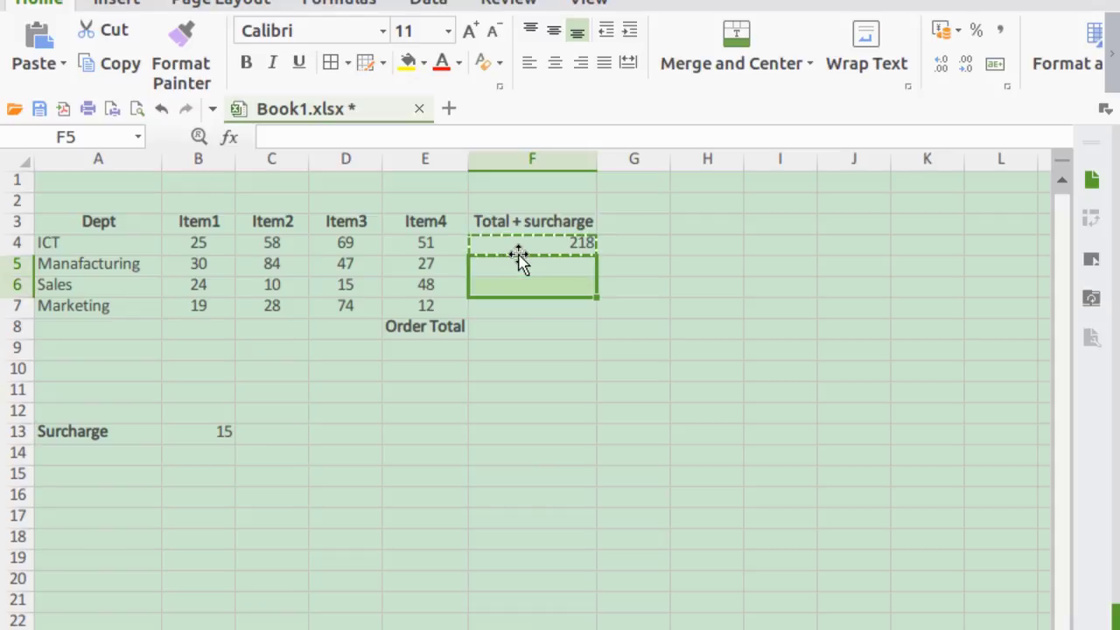
{"action": "key", "text": "shift+Down"}
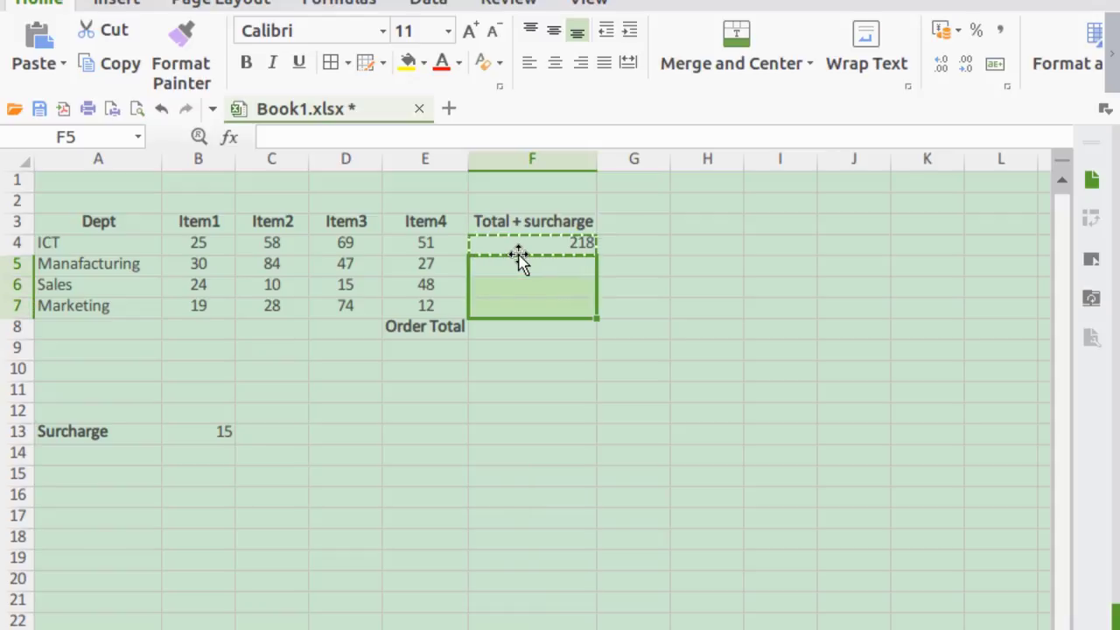
{"action": "key", "text": "ctrl+v"}
{"action": "key", "text": "Escape"}
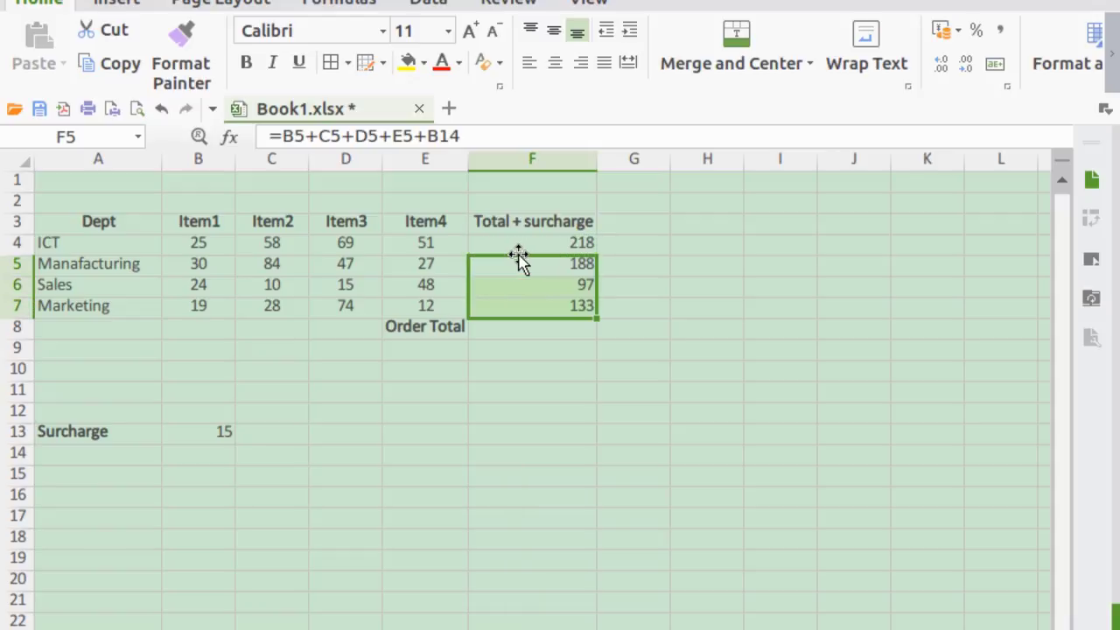
Check the references of the copied formula in F5 and enter the comparison total =188+15 in G5
{"action": "left_click", "coordinate": [621, 266]}
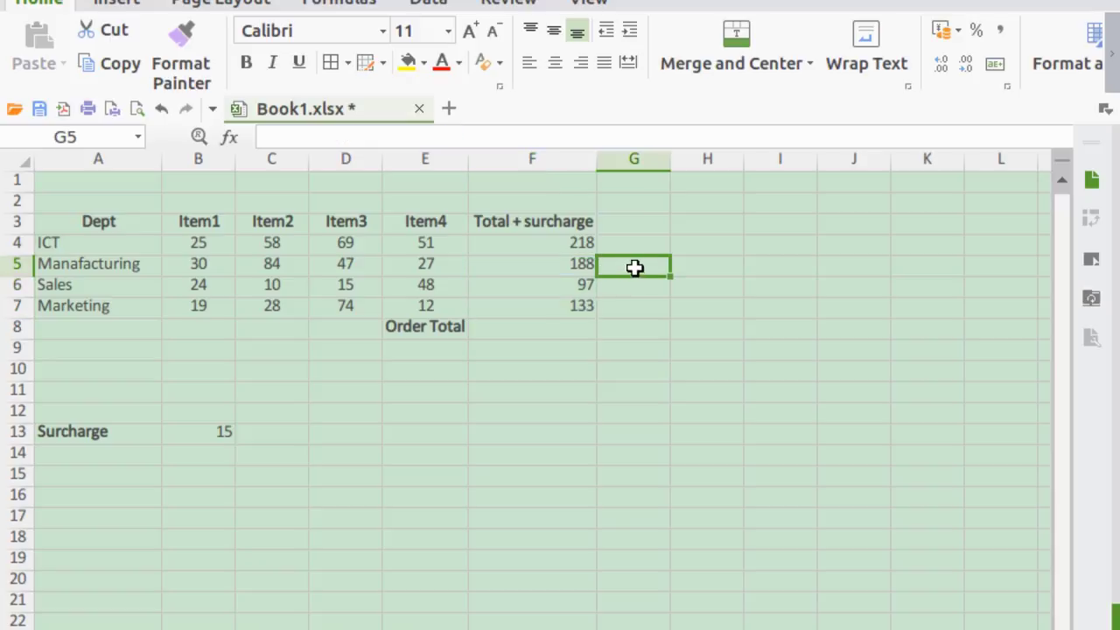
{"action": "left_click", "coordinate": [536, 266]}
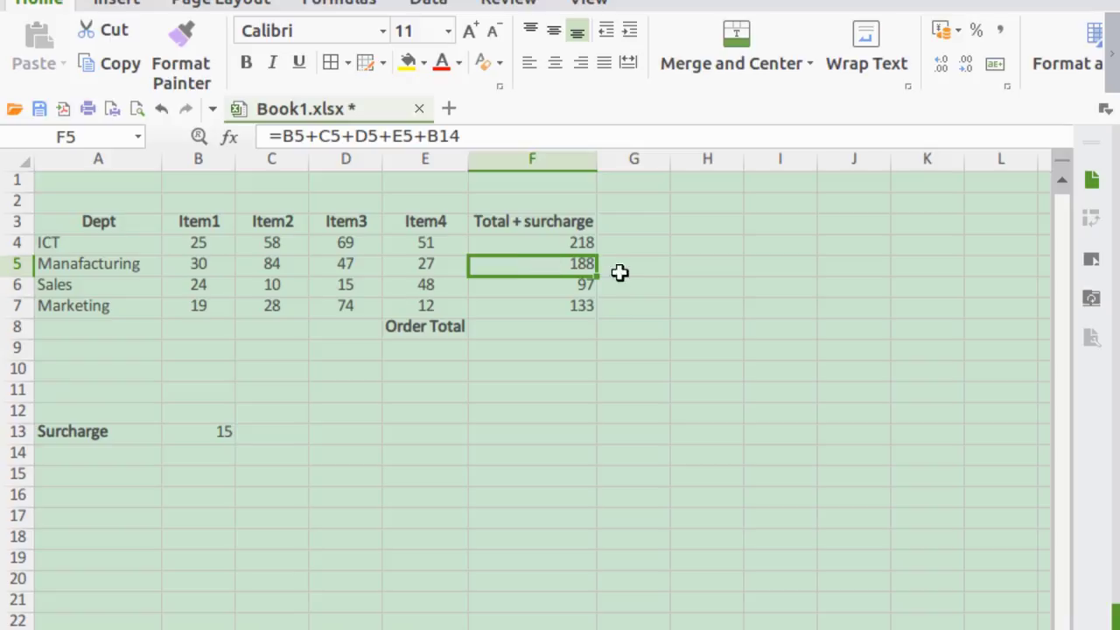
{"action": "left_click", "coordinate": [485, 137]}
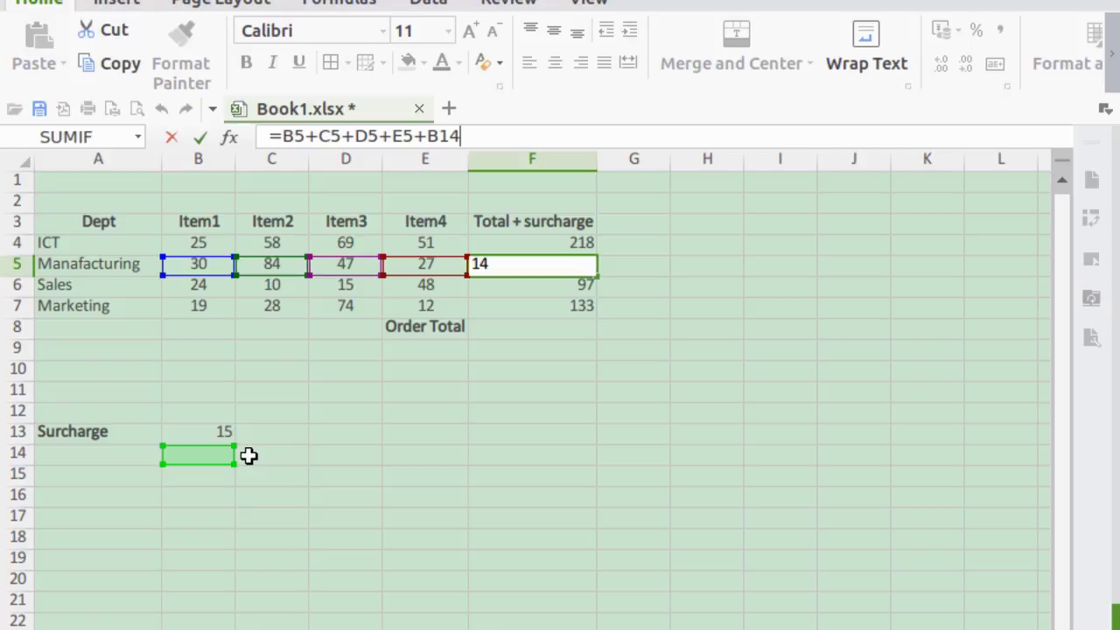
{"action": "left_click", "coordinate": [641, 266]}
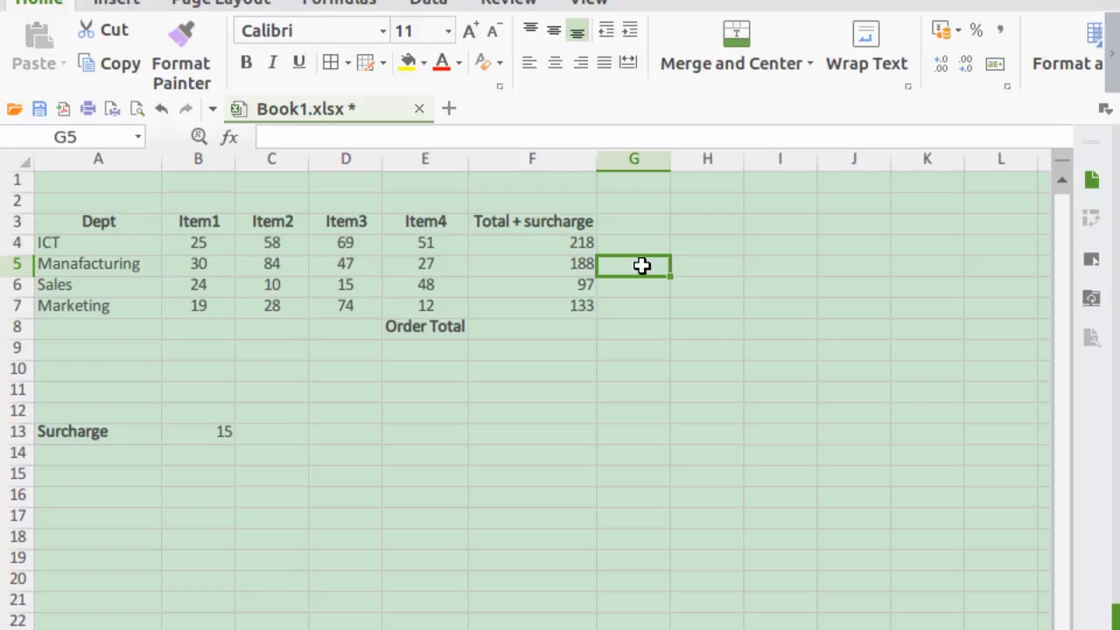
{"action": "type", "text": "=1"}
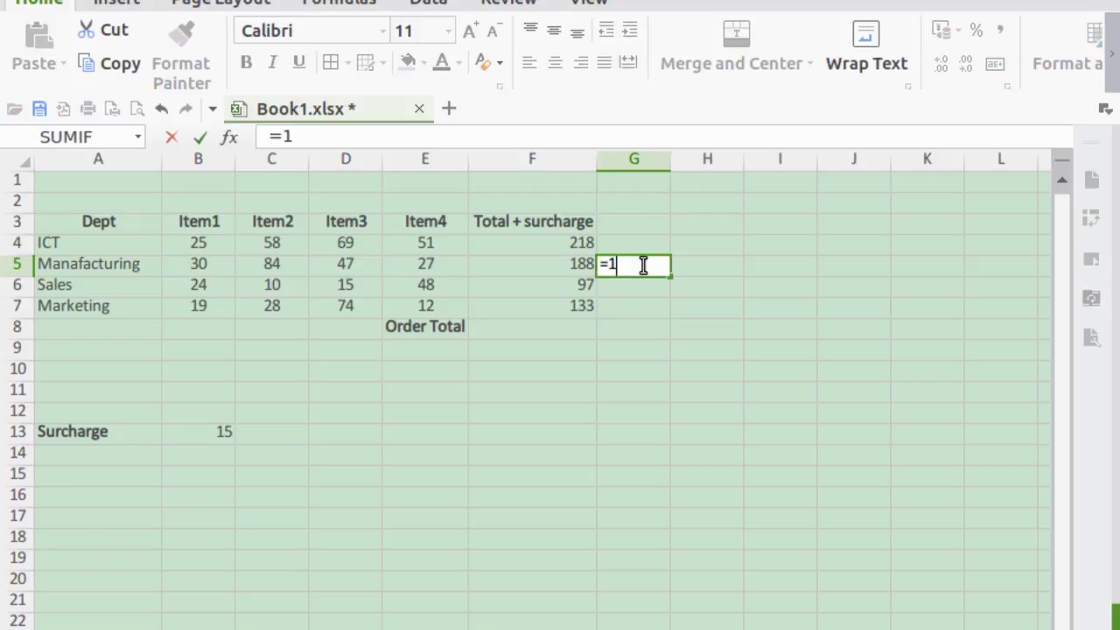
{"action": "type", "text": "88+15"}
{"action": "key", "text": "Return"}
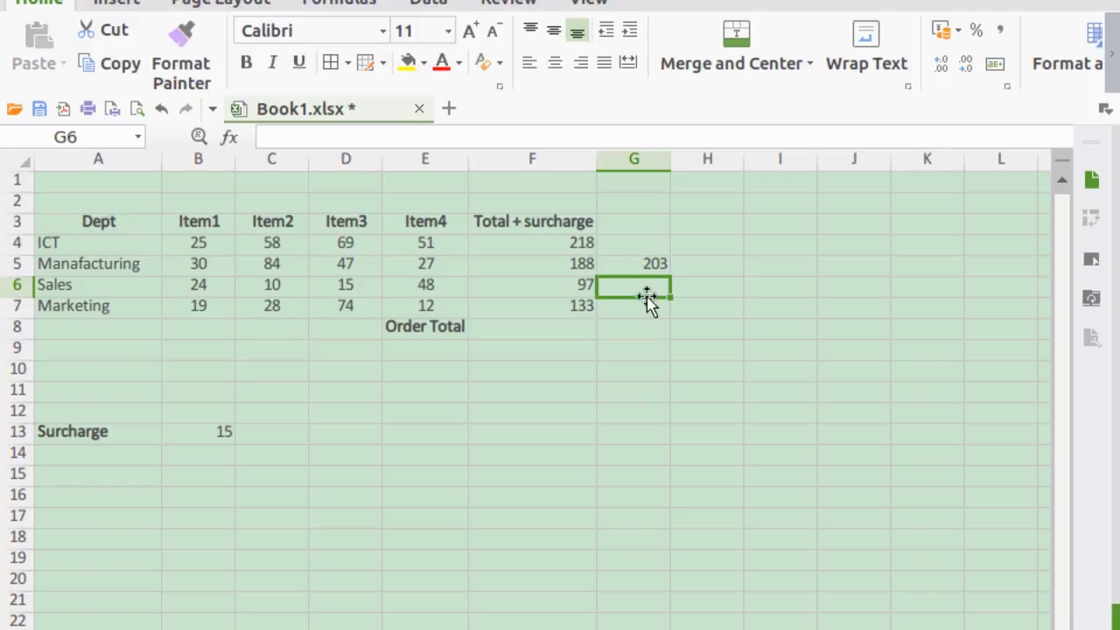
Check the references of the Sales formula in F6 and enter the comparison total =97+15 in G6
{"action": "left_click", "coordinate": [569, 286]}
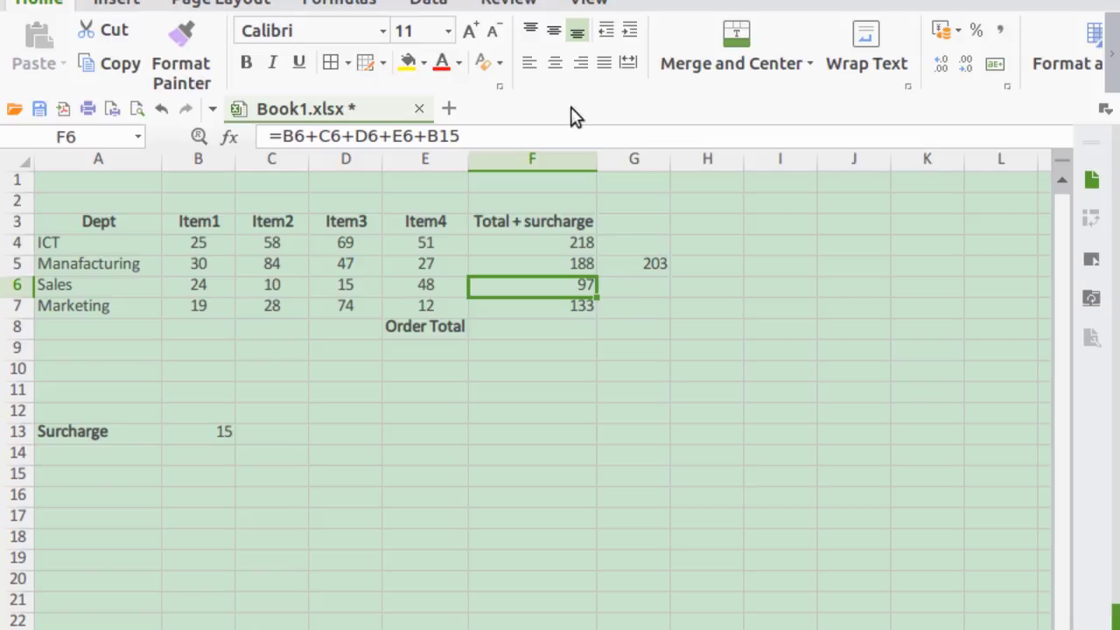
{"action": "left_click", "coordinate": [511, 130]}
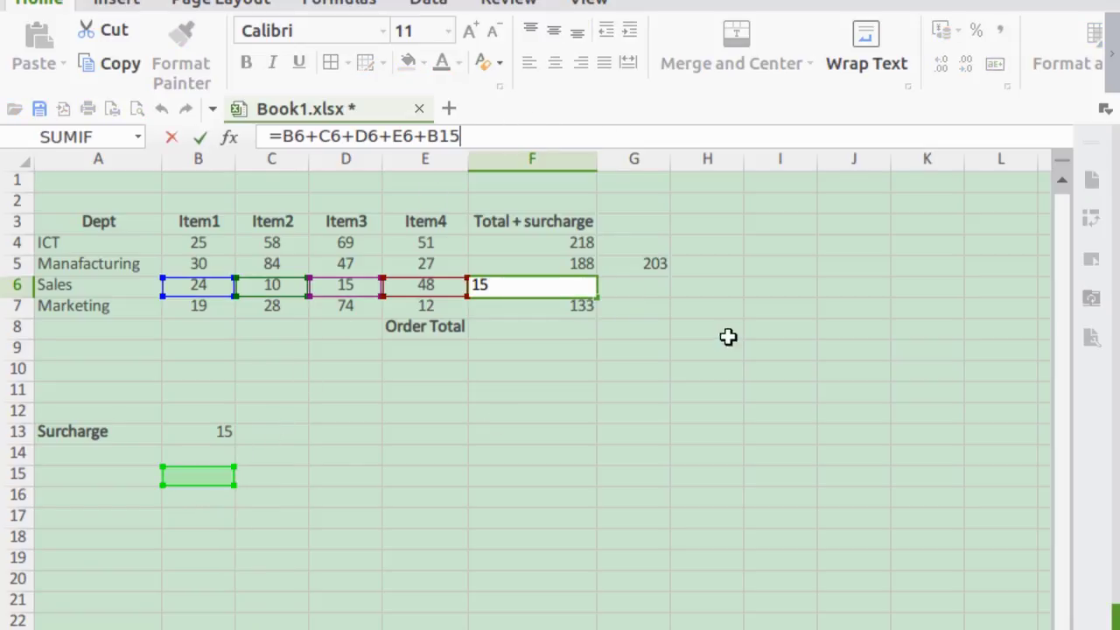
{"action": "key", "text": "Return"}
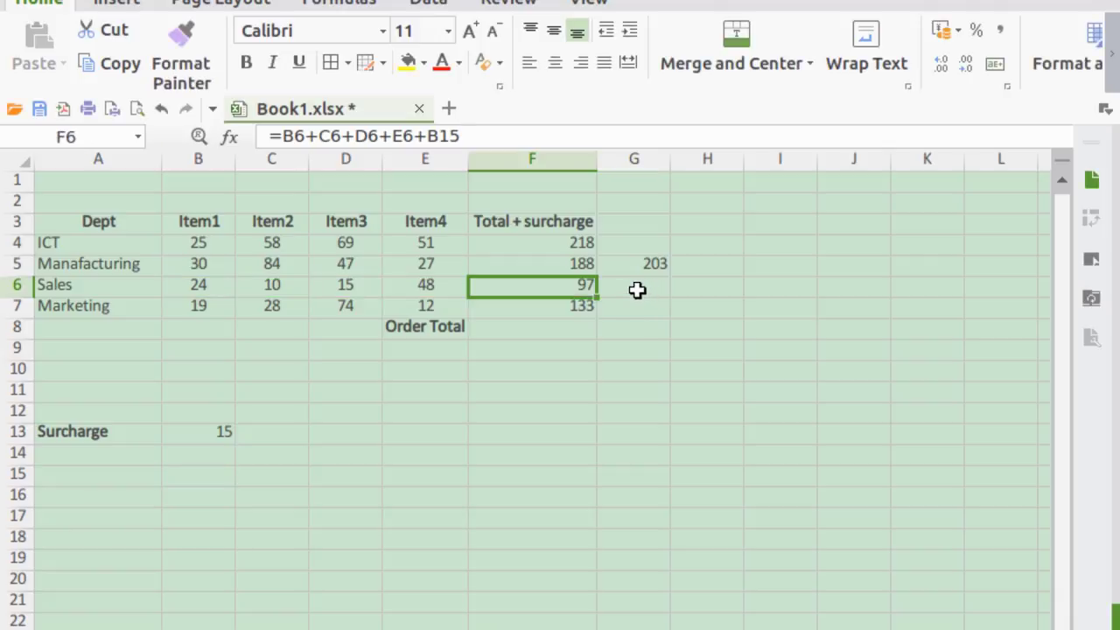
{"action": "left_click", "coordinate": [638, 290]}
{"action": "type", "text": "="}
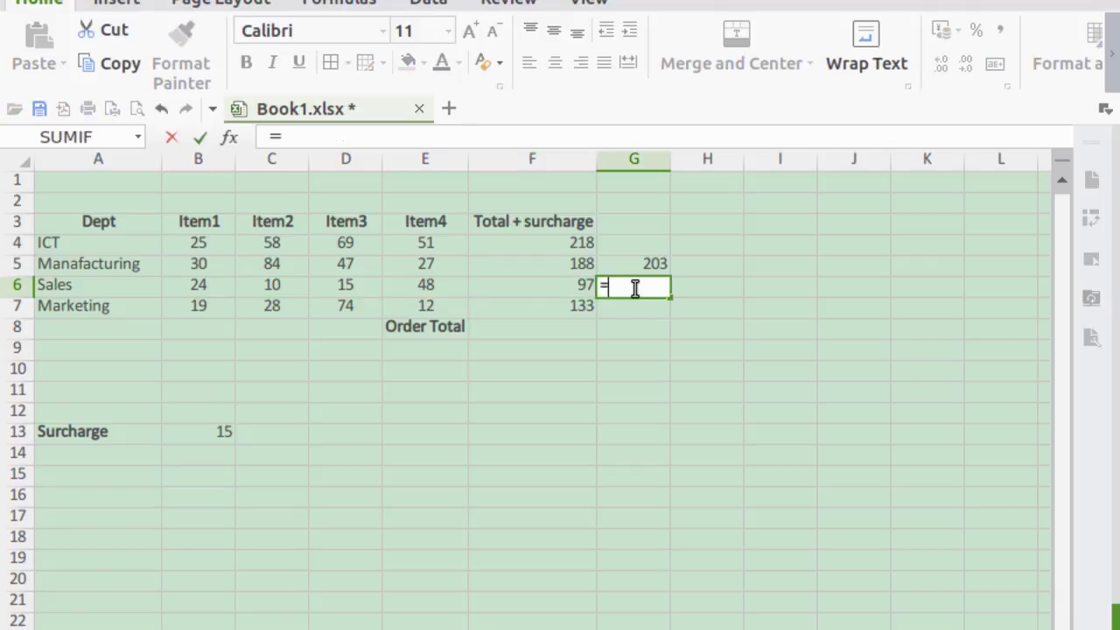
{"action": "type", "text": "97+15"}
{"action": "key", "text": "Return"}
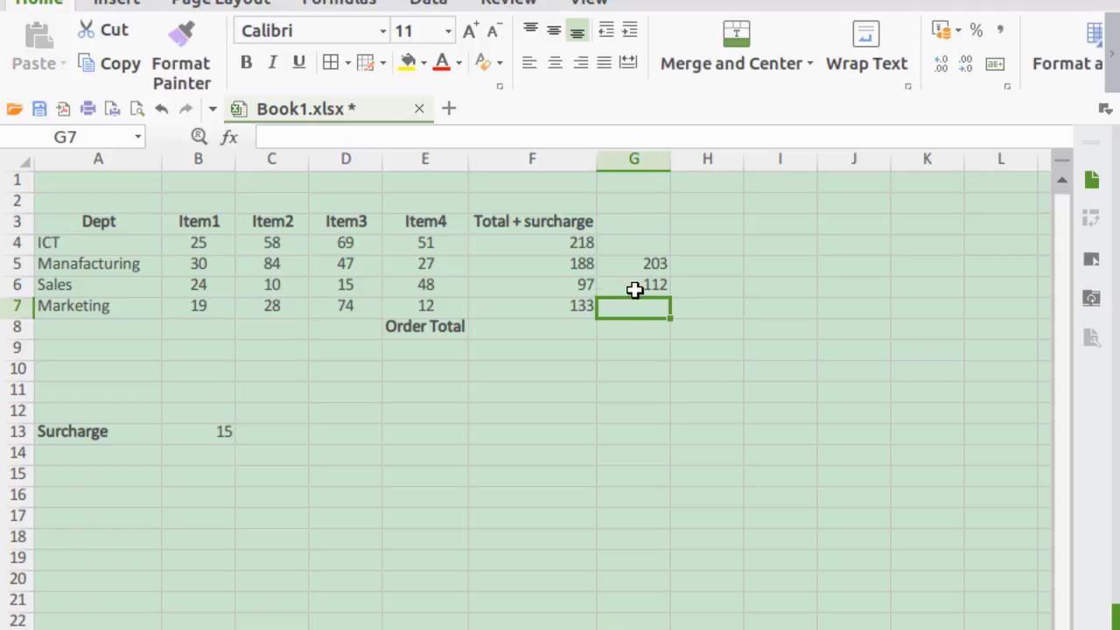
Check the references of the Marketing formula in F7 and enter the comparison total =133+15 in G7
{"action": "left_click", "coordinate": [582, 310]}
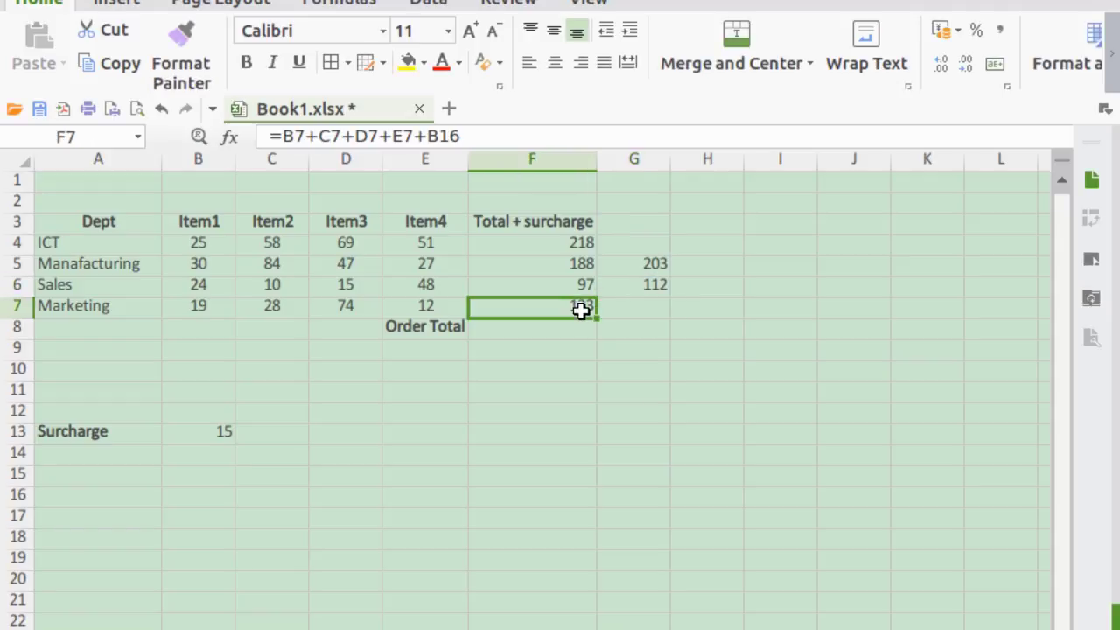
{"action": "left_click", "coordinate": [481, 138]}
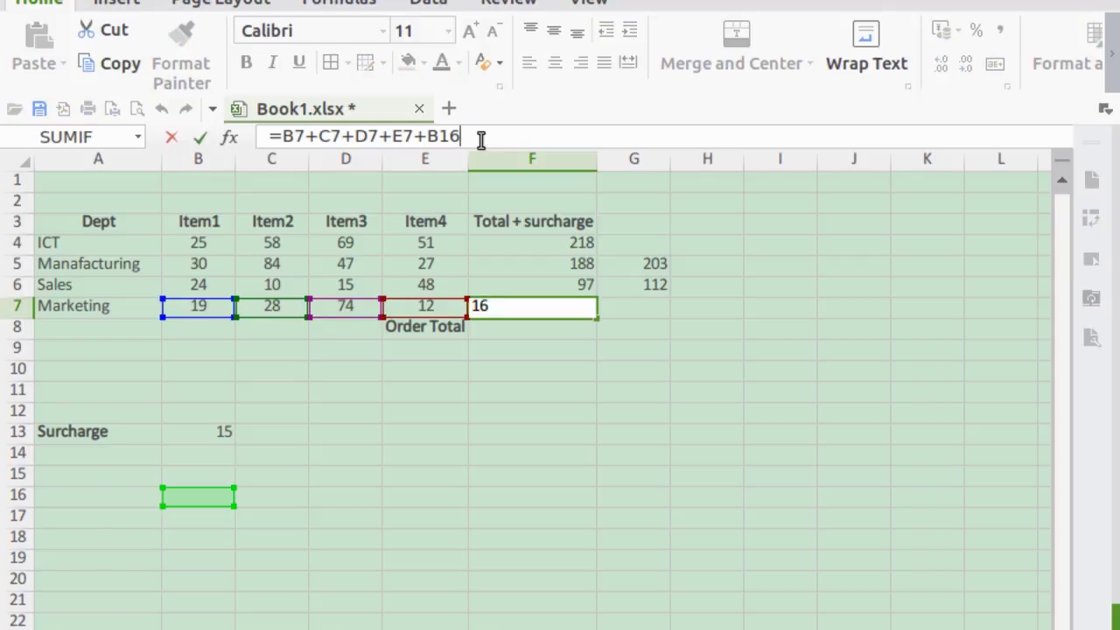
{"action": "key", "text": "Escape"}
{"action": "left_click", "coordinate": [635, 316]}
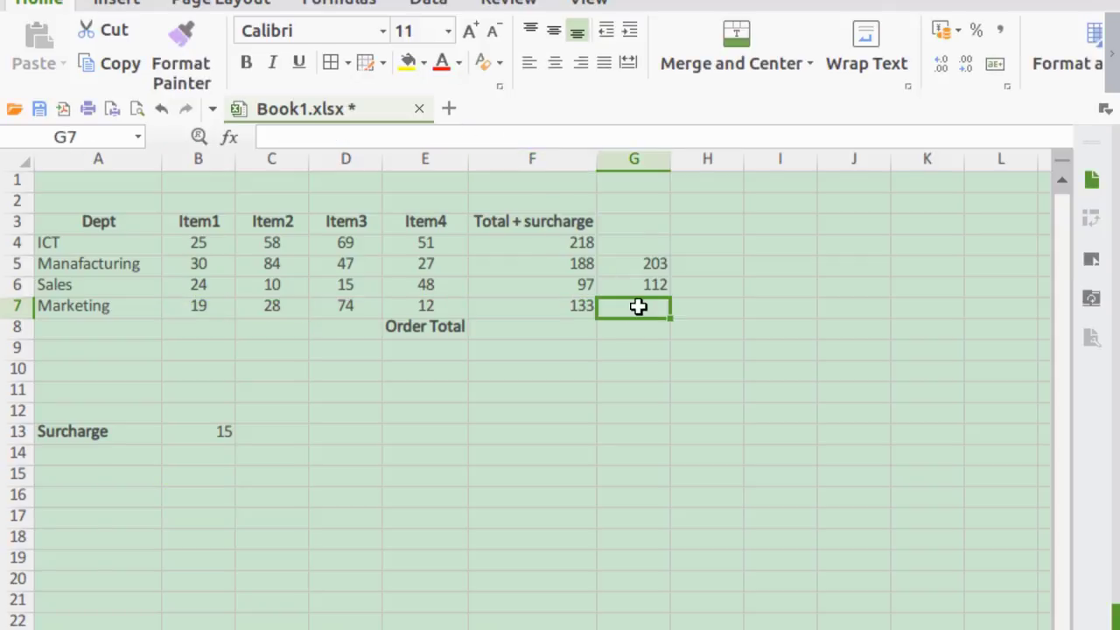
{"action": "type", "text": "="}
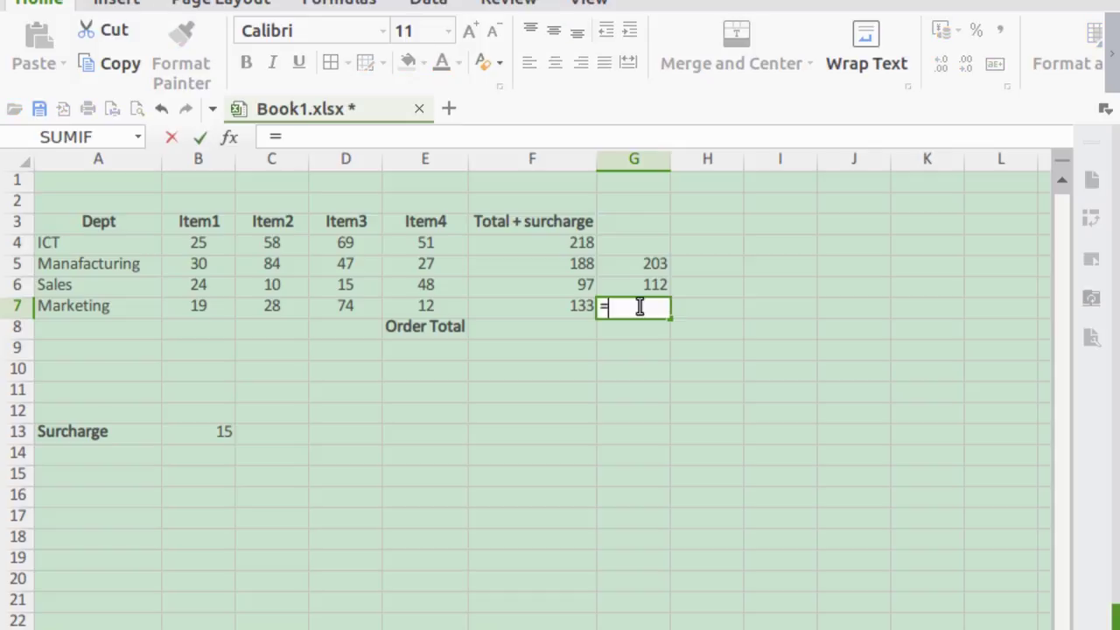
{"action": "type", "text": "133+15"}
{"action": "key", "text": "Return"}
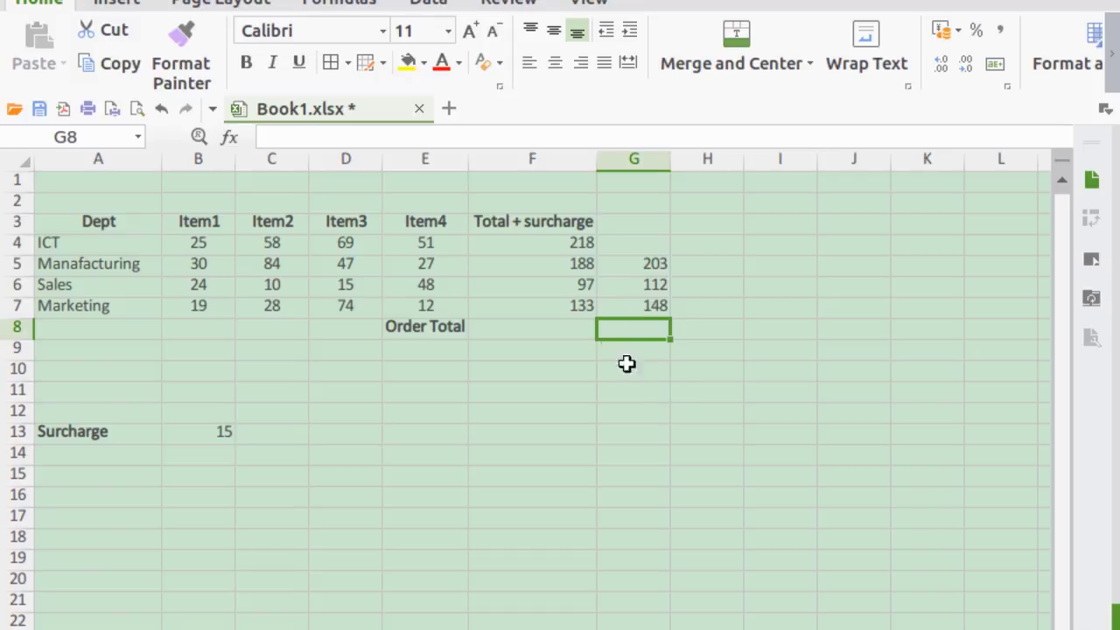
Make the surcharge reference in the ICT formula in F4 absolute, so it reads =B4+C4+D4+E4+$B$13
{"action": "left_click", "coordinate": [551, 246]}
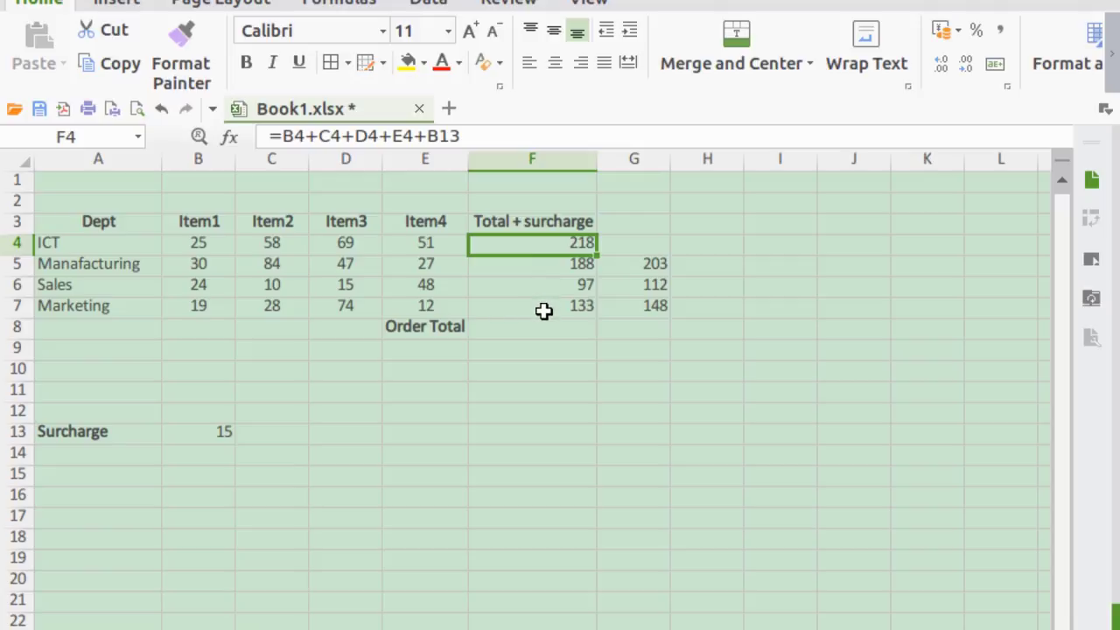
{"action": "left_click", "coordinate": [430, 136]}
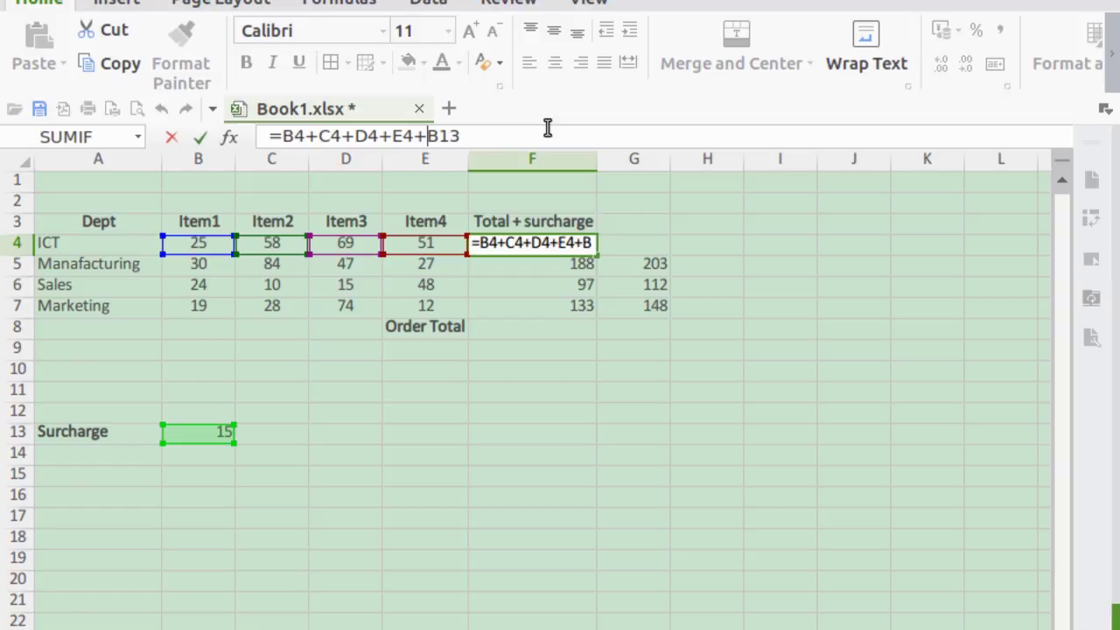
{"action": "type", "text": "$"}
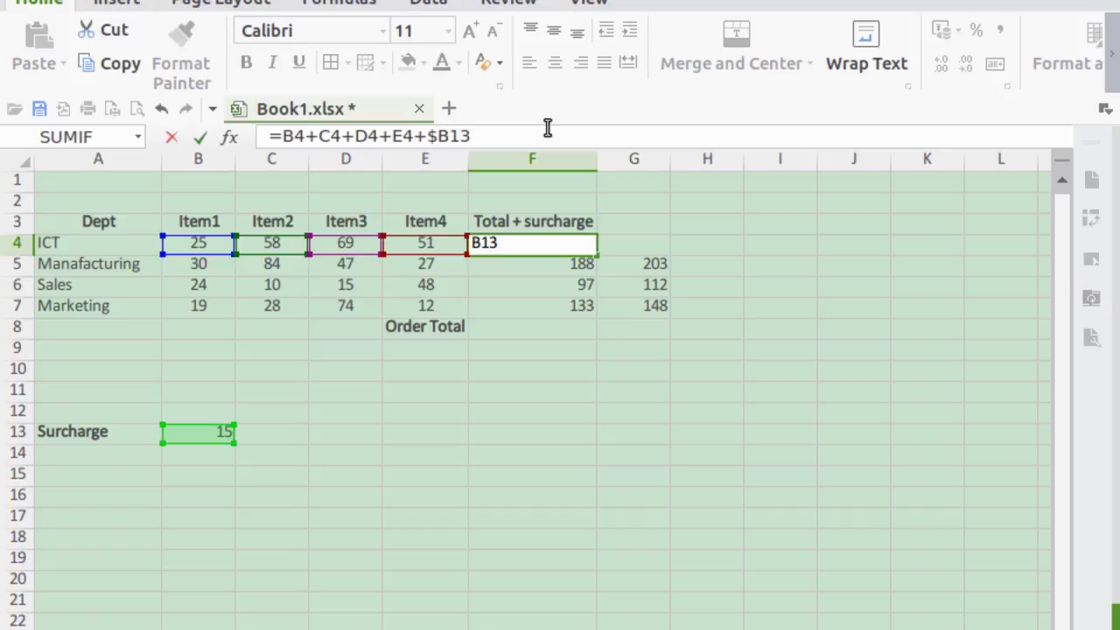
{"action": "type", "text": "$"}
{"action": "key", "text": "Return"}
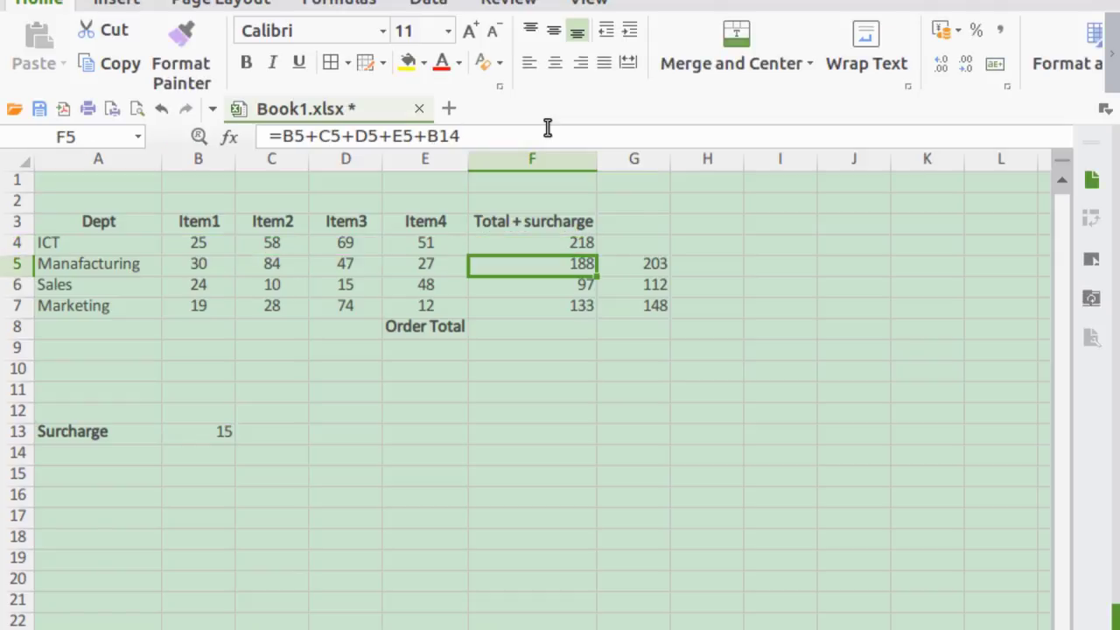
Copy the ICT formula with the absolute surcharge reference from F4 to F5:F7
{"action": "left_click", "coordinate": [567, 243]}
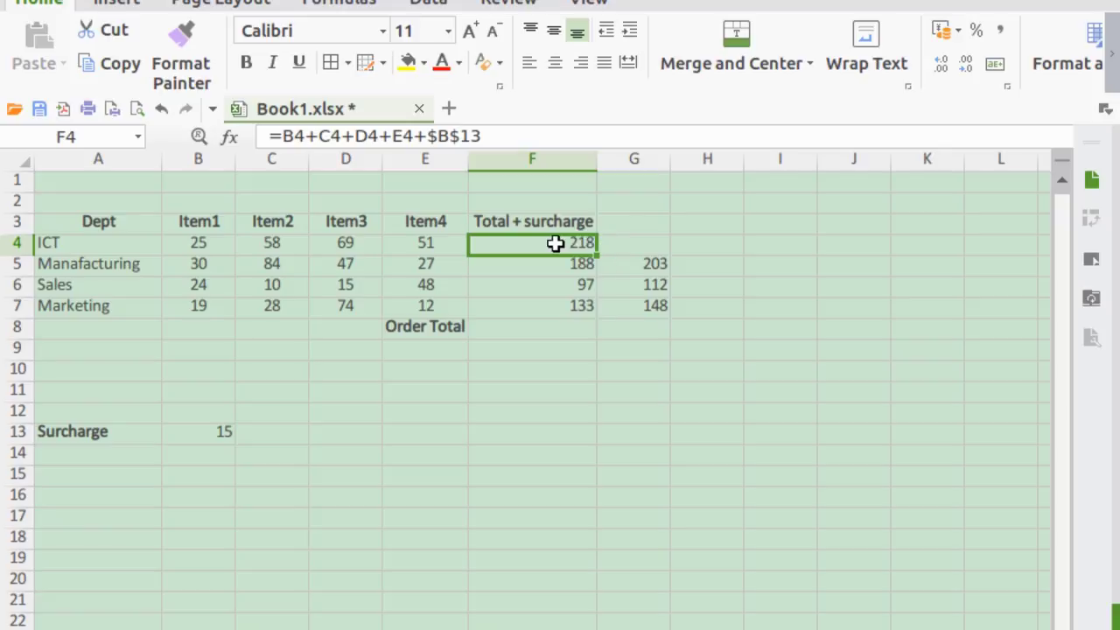
{"action": "key", "text": "ctrl+c"}
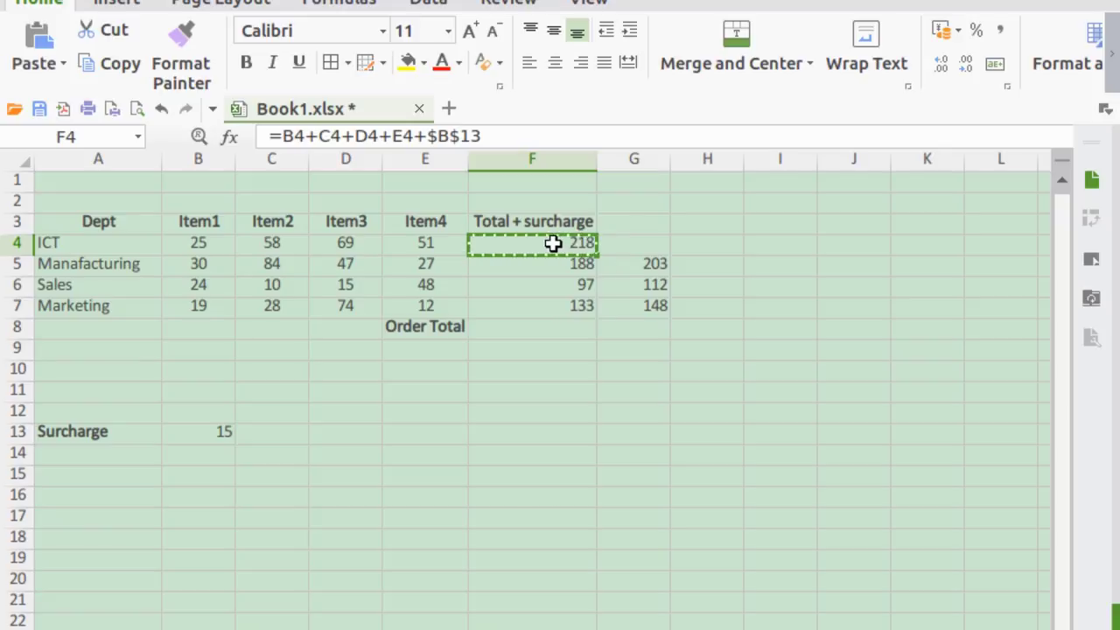
{"action": "key", "text": "Down"}
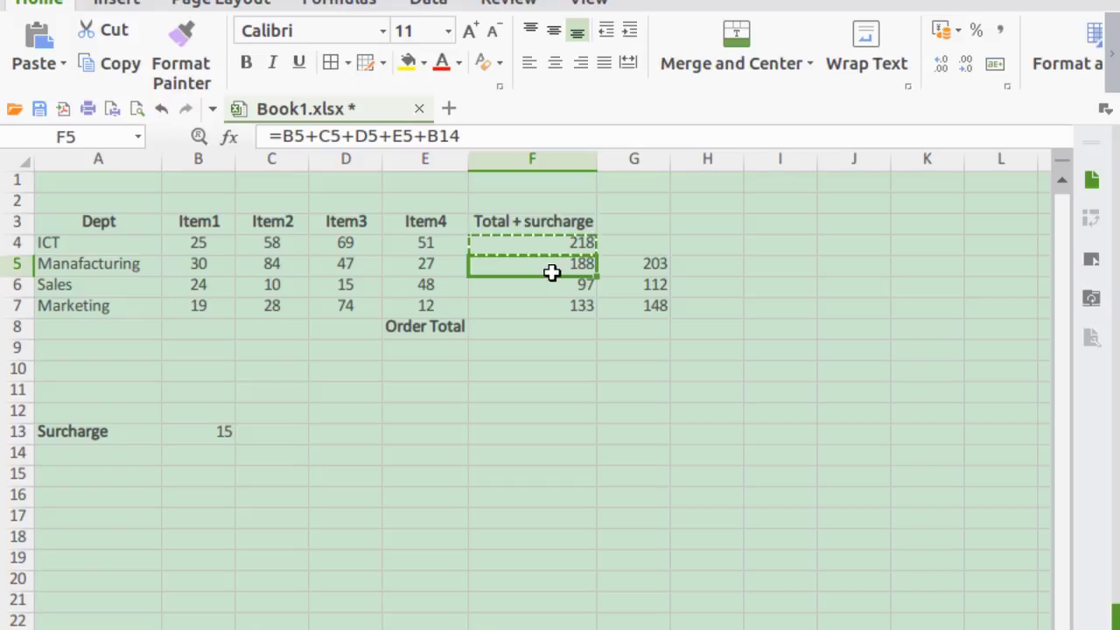
{"action": "key", "text": "shift+Down"}
{"action": "key", "text": "shift+Down"}
{"action": "key", "text": "ctrl+v"}
{"action": "key", "text": "Escape"}
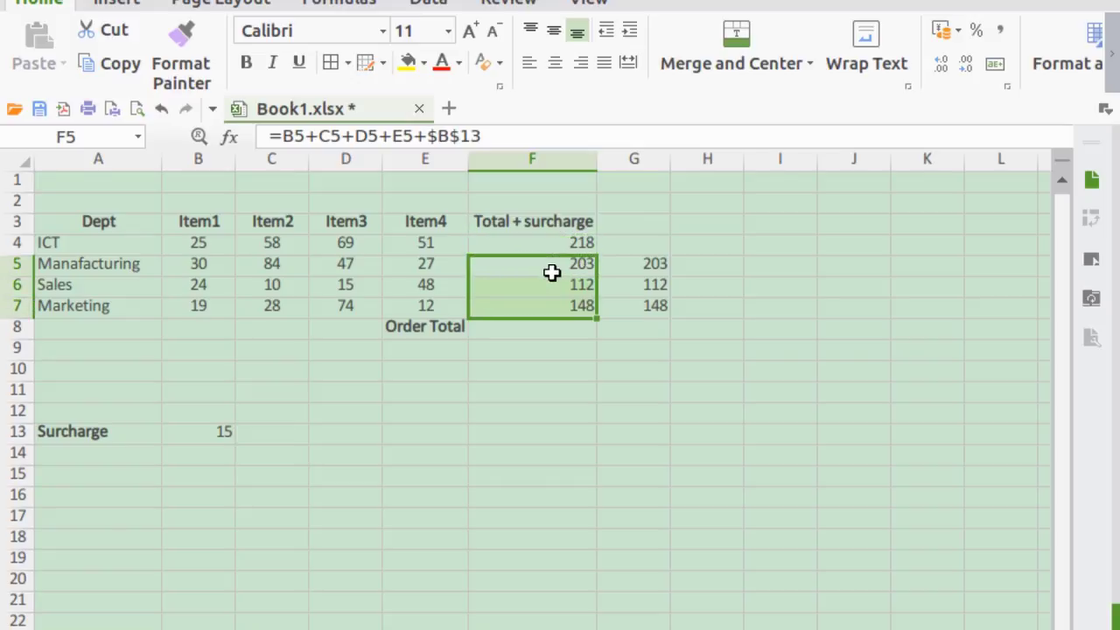
Compare the manual totals in G5:G7 with column F and check the references of the copied formulas in F5:F7
{"action": "left_click", "coordinate": [689, 368]}
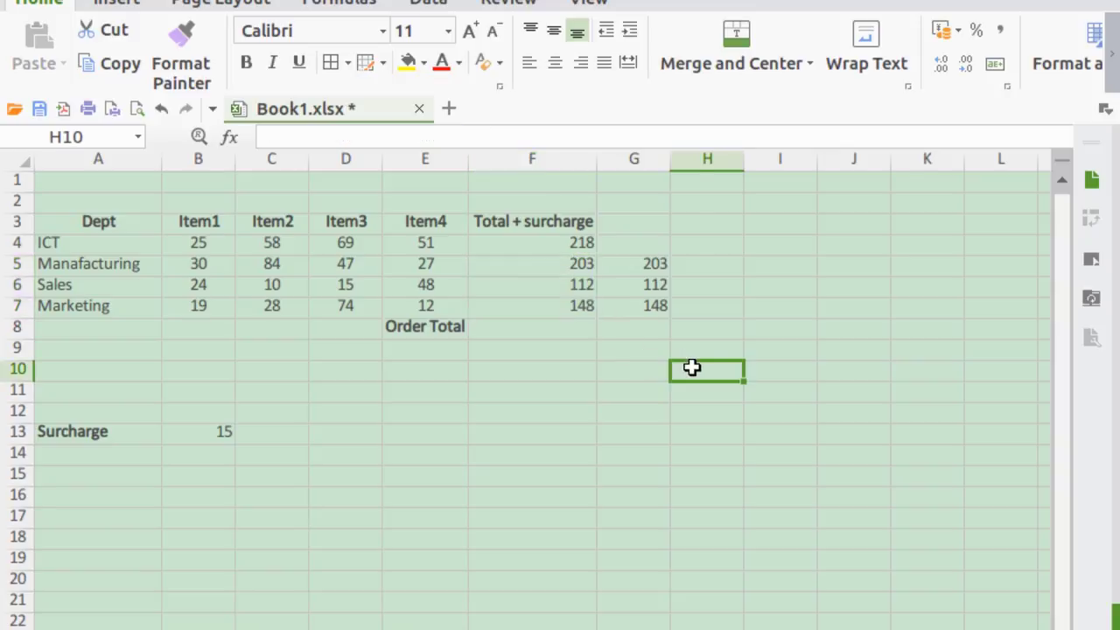
{"action": "left_click", "coordinate": [646, 268]}
{"action": "left_click", "coordinate": [639, 287]}
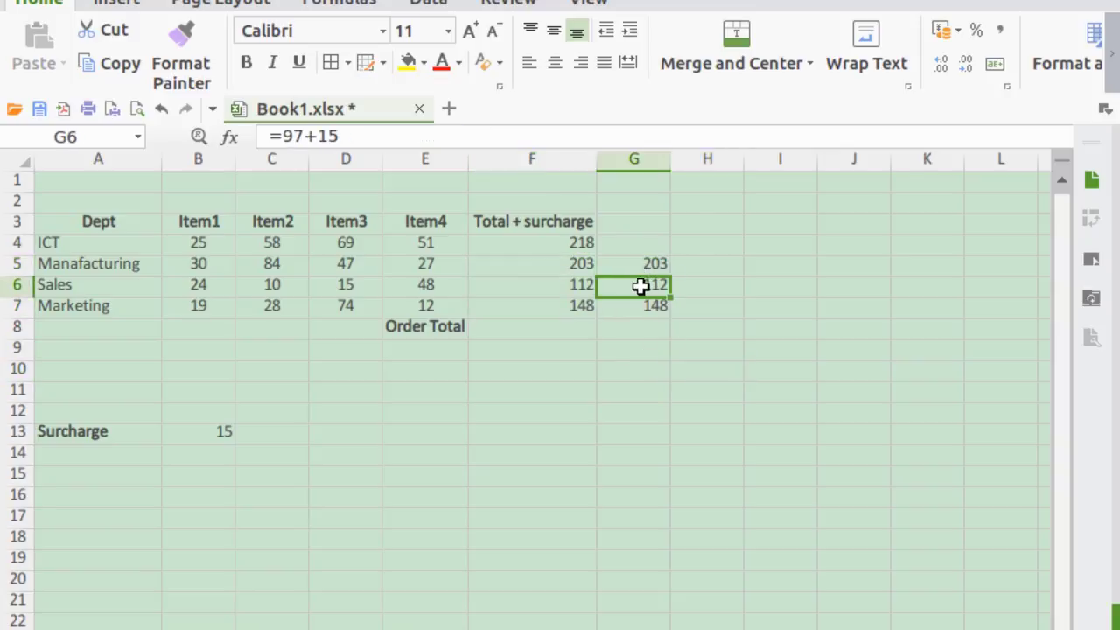
{"action": "left_click", "coordinate": [642, 308]}
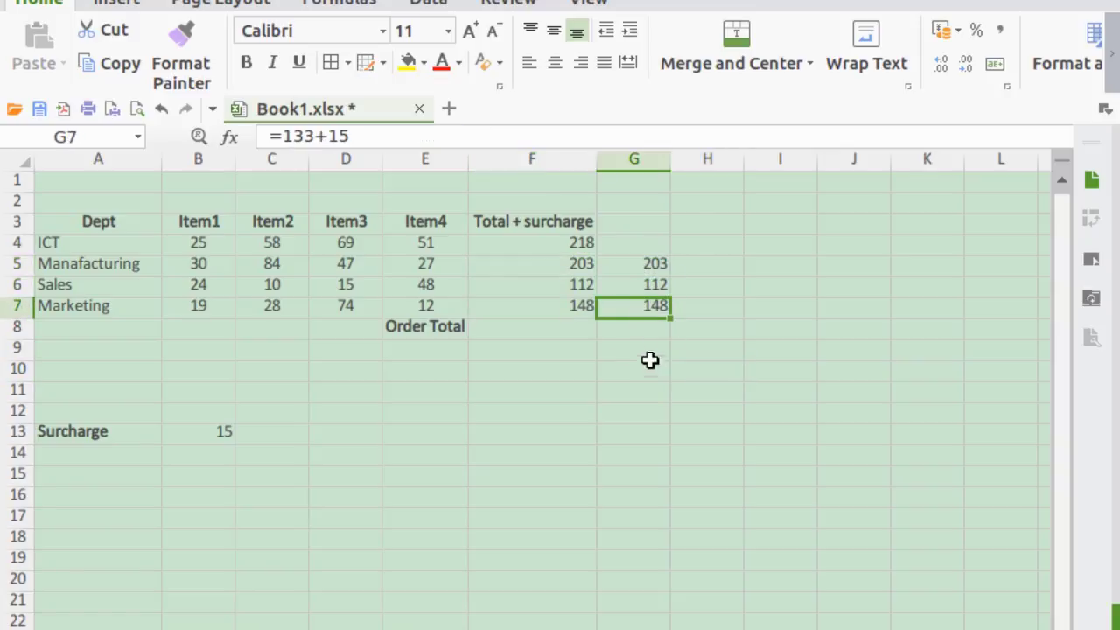
{"action": "left_click", "coordinate": [569, 261]}
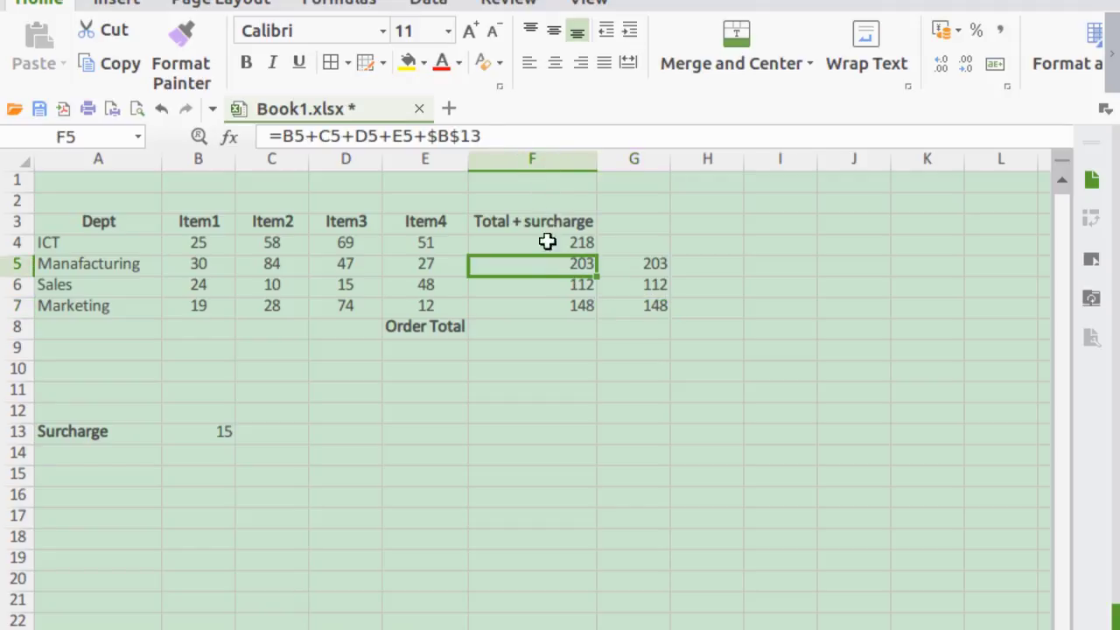
{"action": "left_click", "coordinate": [582, 286]}
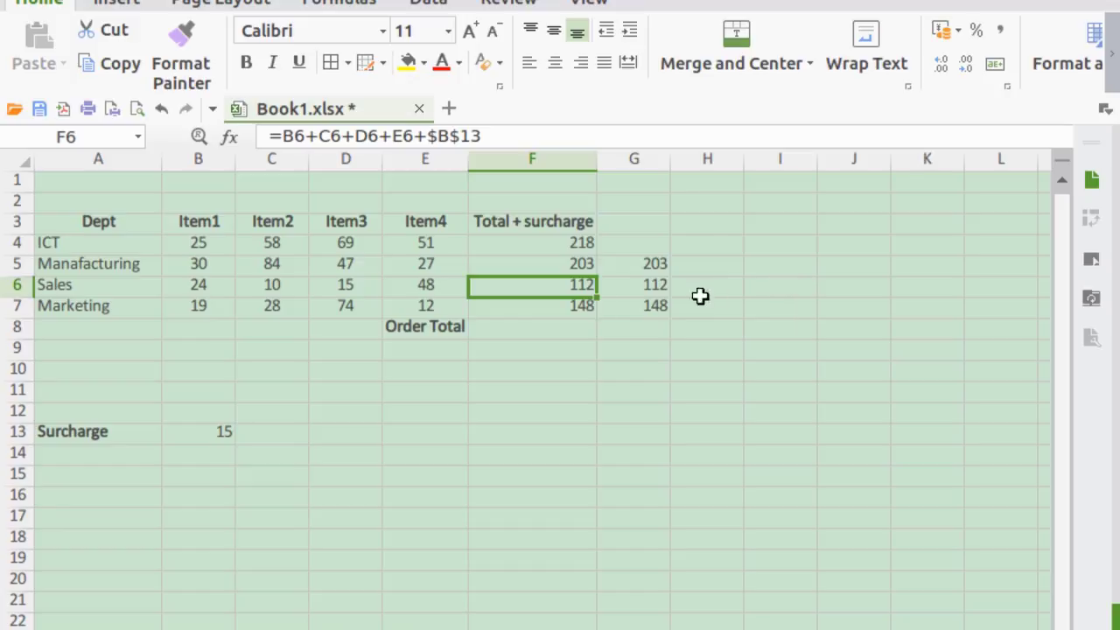
{"action": "left_click", "coordinate": [584, 308]}
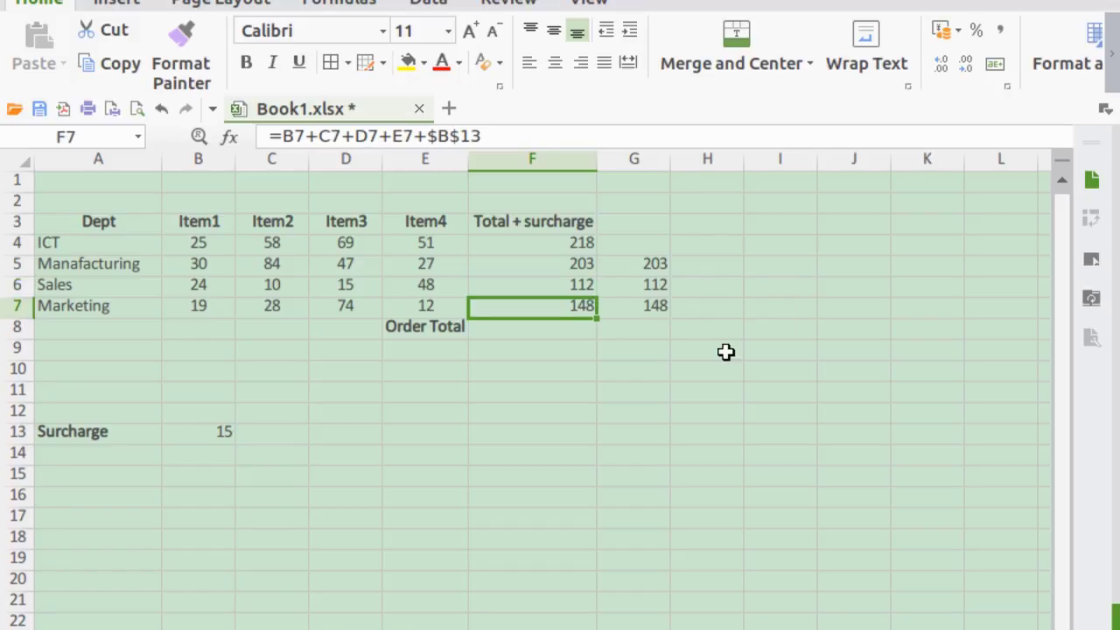
Delete the manual comparison totals from G5:G7
{"action": "left_click", "coordinate": [672, 265]}
{"action": "left_click_drag", "start_coordinate": [653, 265], "coordinate": [651, 298]}
{"action": "key", "text": "Delete"}
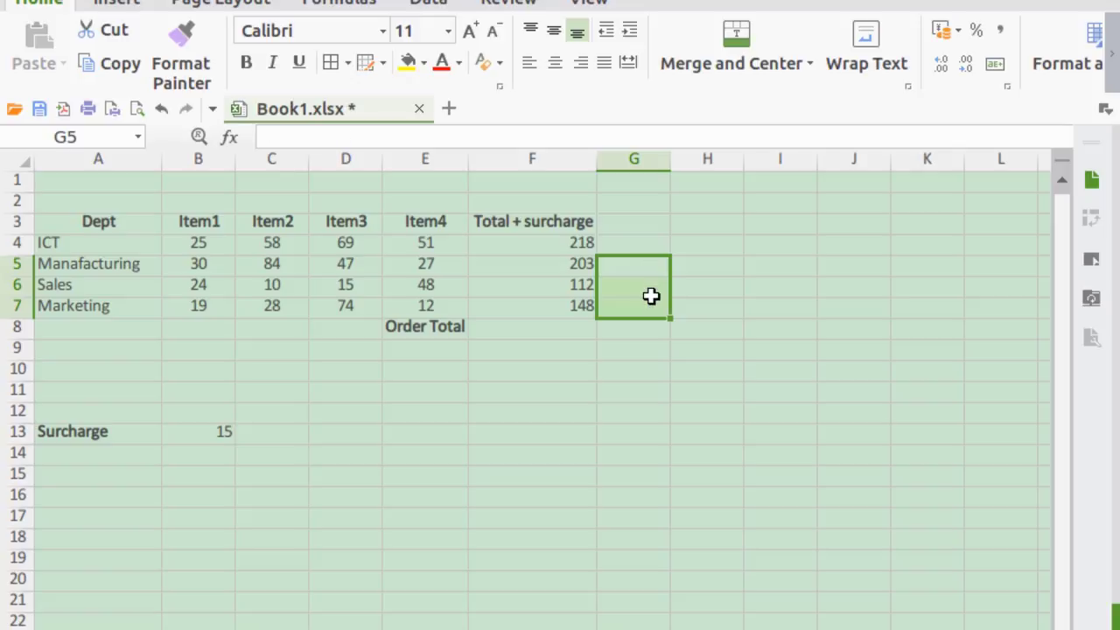
{"action": "left_click", "coordinate": [631, 374]}
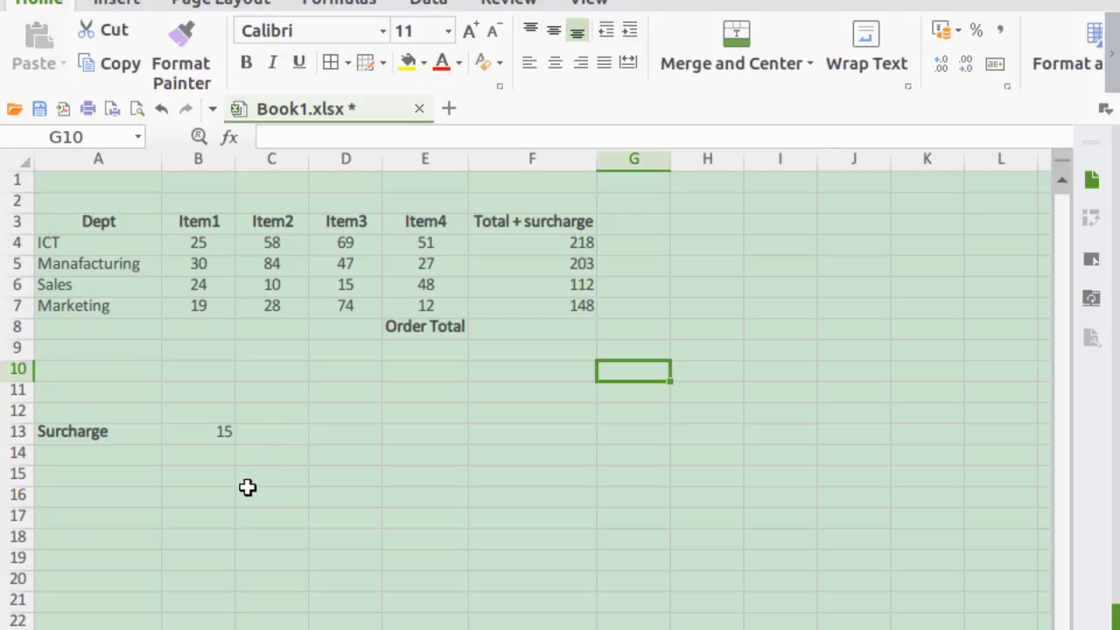
Test how the department totals respond by setting the surcharge in B13 to 10 and then to 0
{"action": "left_click", "coordinate": [213, 433]}
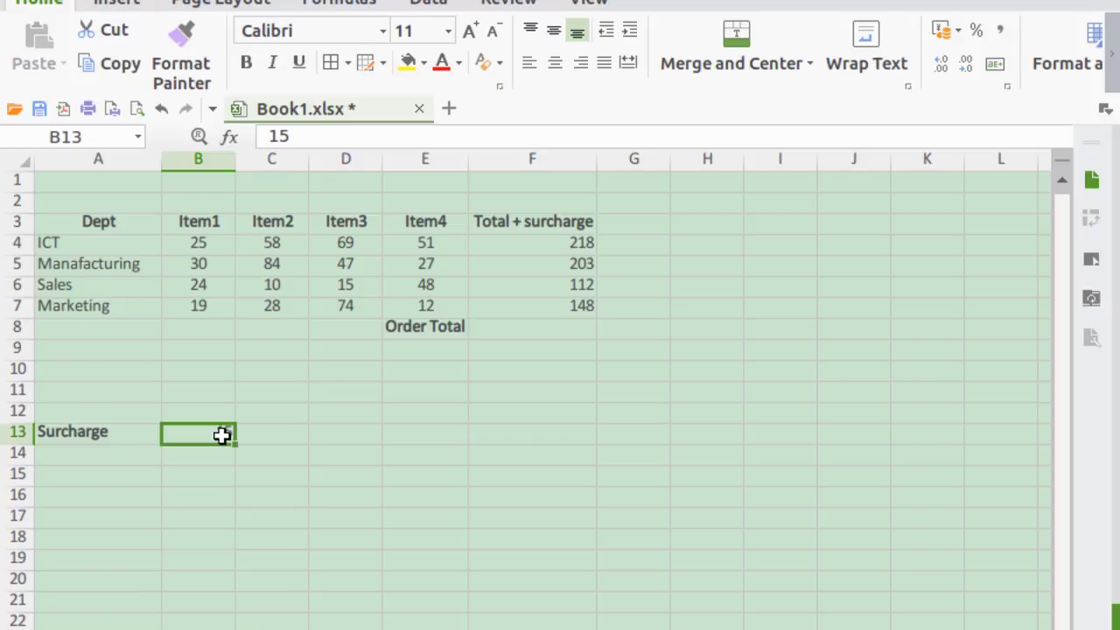
{"action": "type", "text": "10"}
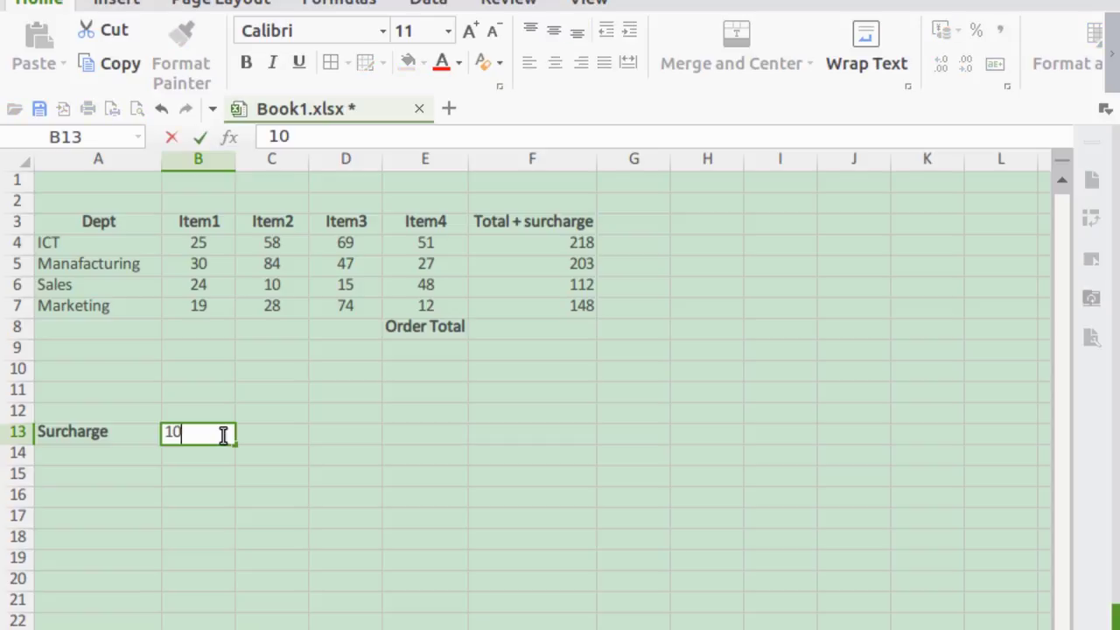
{"action": "key", "text": "Return"}
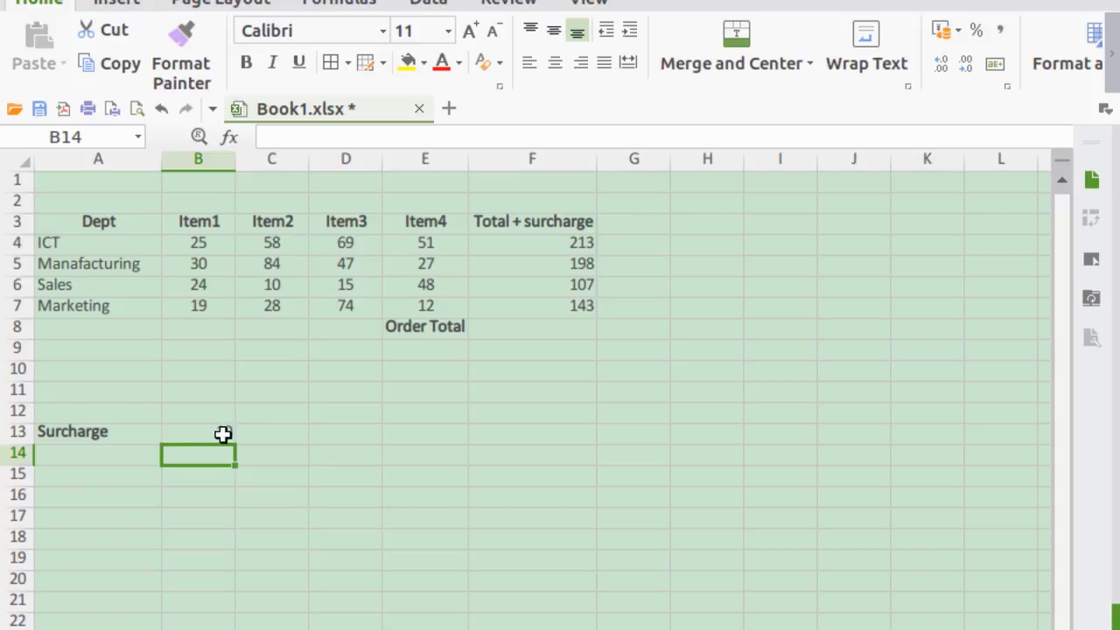
{"action": "left_click", "coordinate": [223, 434]}
{"action": "type", "text": "0"}
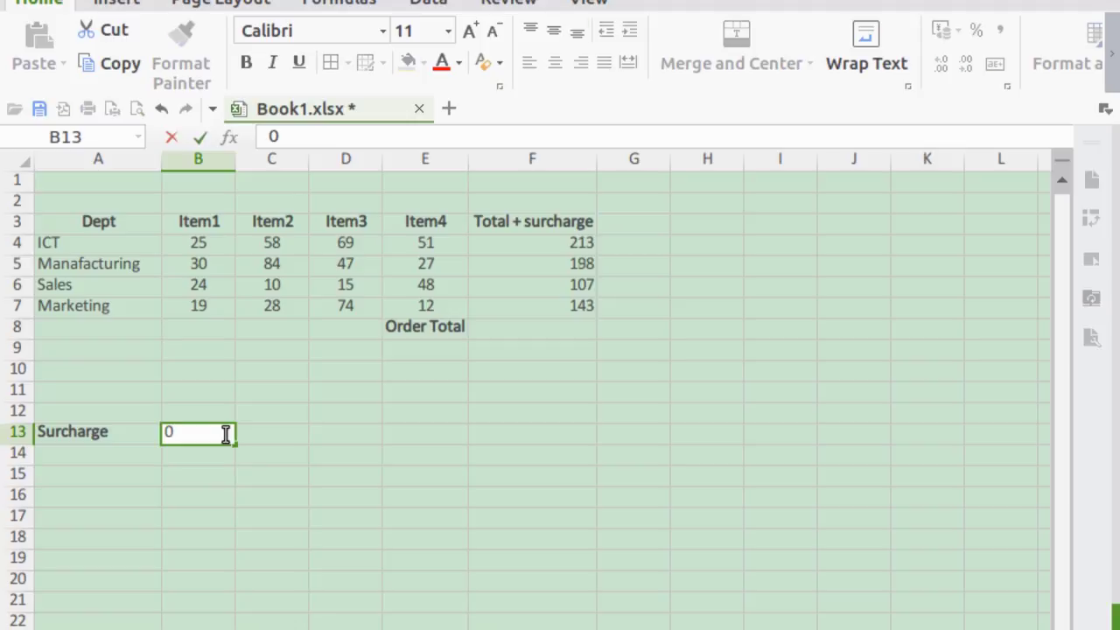
{"action": "key", "text": "Return"}
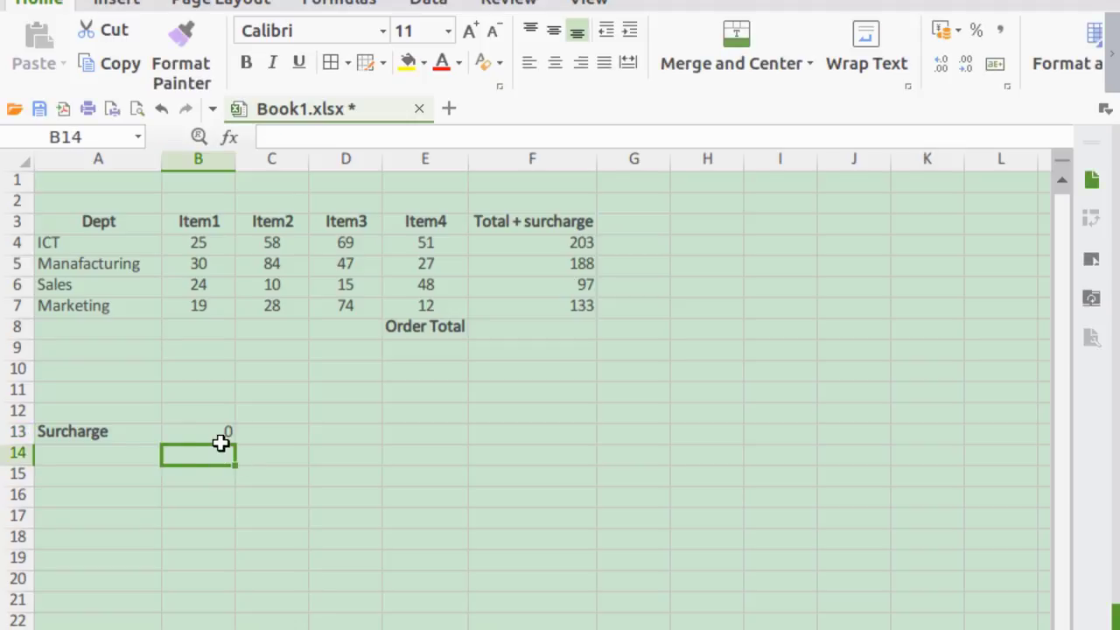
Restore the surcharge in B13 to 15
{"action": "left_click", "coordinate": [221, 435]}
{"action": "type", "text": "15"}
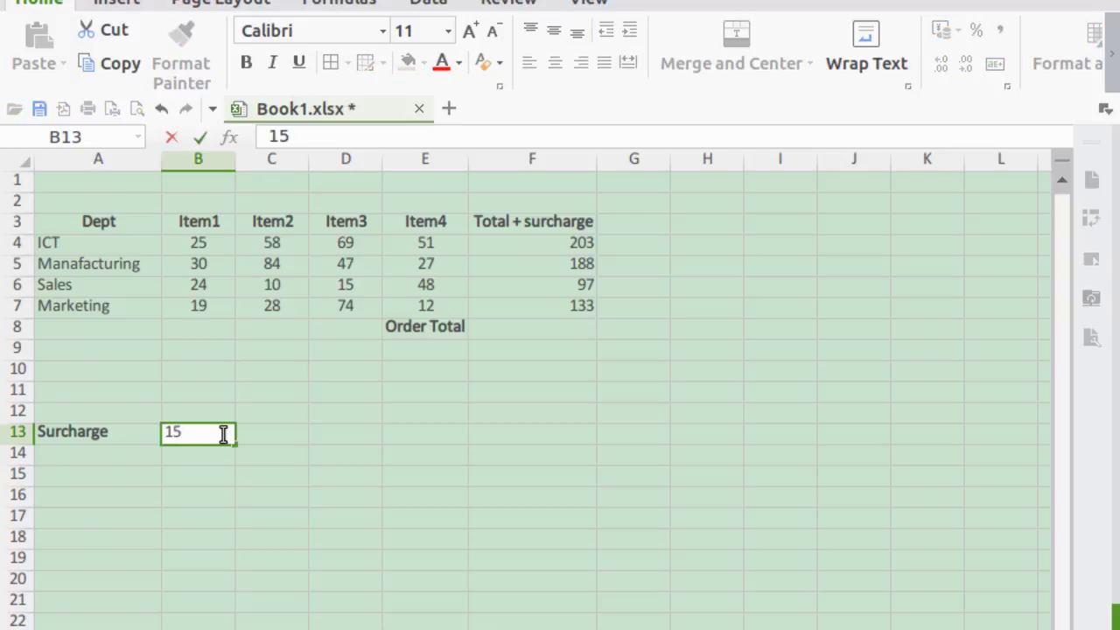
{"action": "key", "text": "Return"}
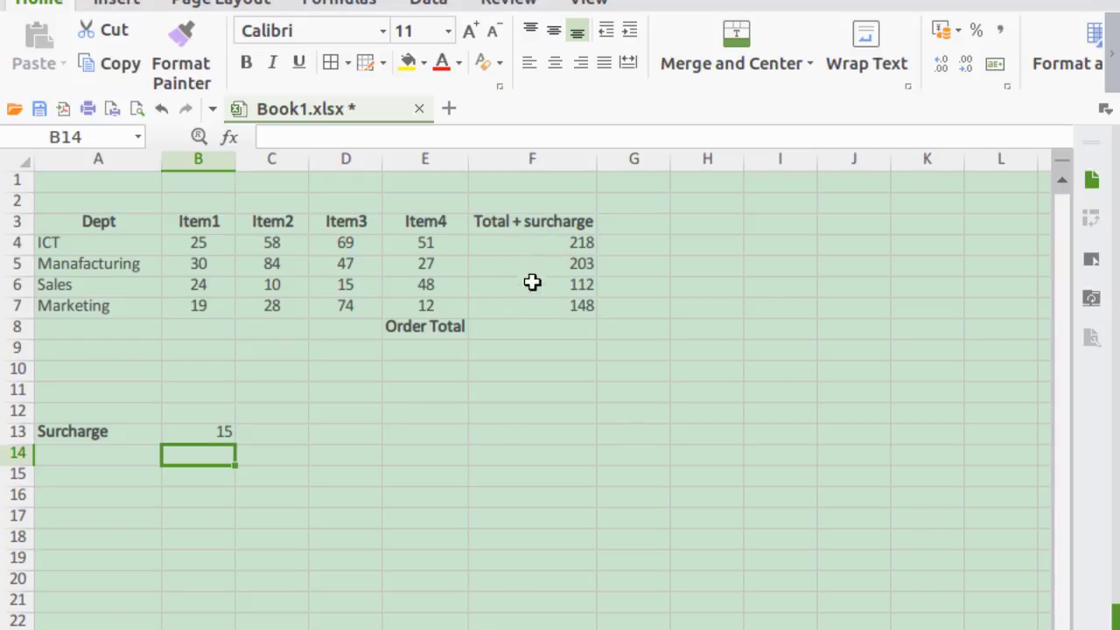
Enter the Order Total in F8 by adding the department totals individually with =F4+F5+F6+F7
{"action": "left_click", "coordinate": [523, 331]}
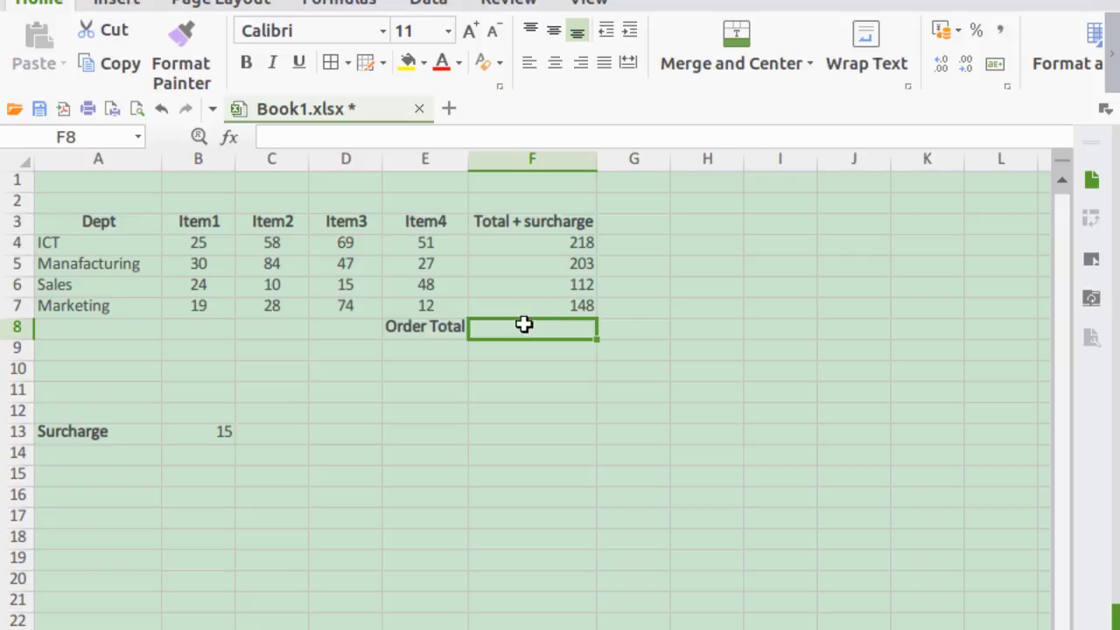
{"action": "left_click", "coordinate": [558, 249]}
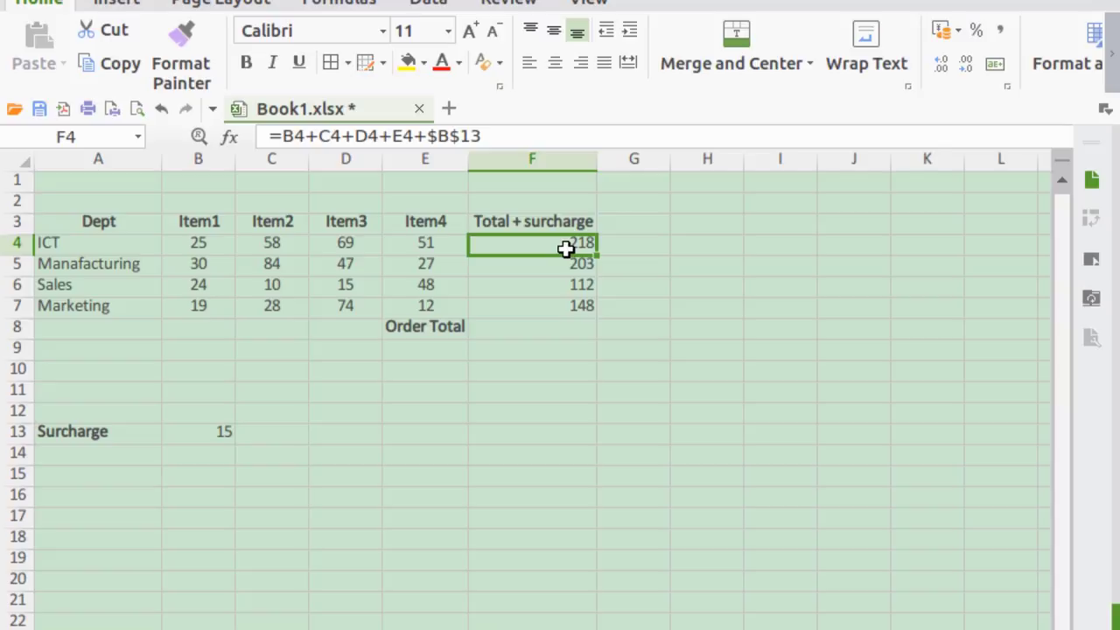
{"action": "left_click", "coordinate": [506, 328]}
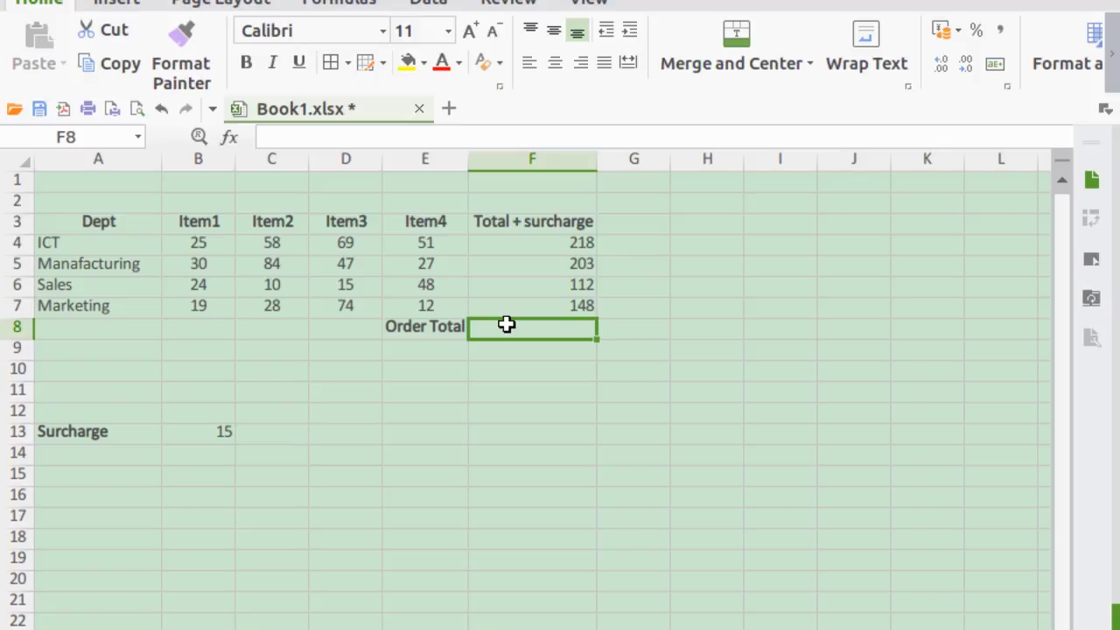
{"action": "type", "text": "="}
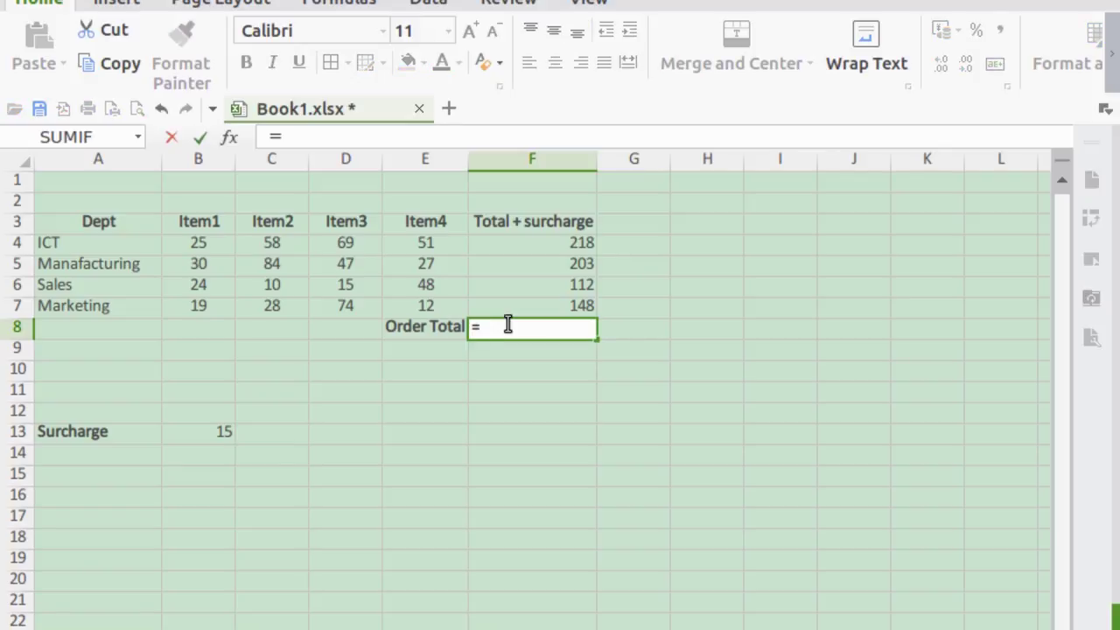
{"action": "type", "text": "f4+f5+f6+f7"}
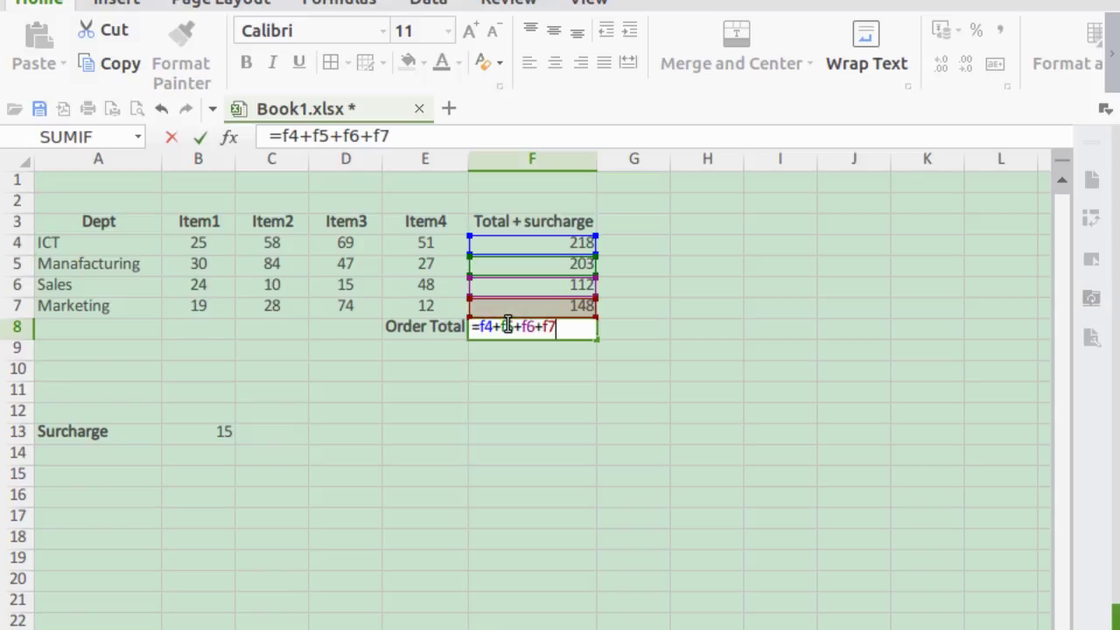
{"action": "key", "text": "Return"}
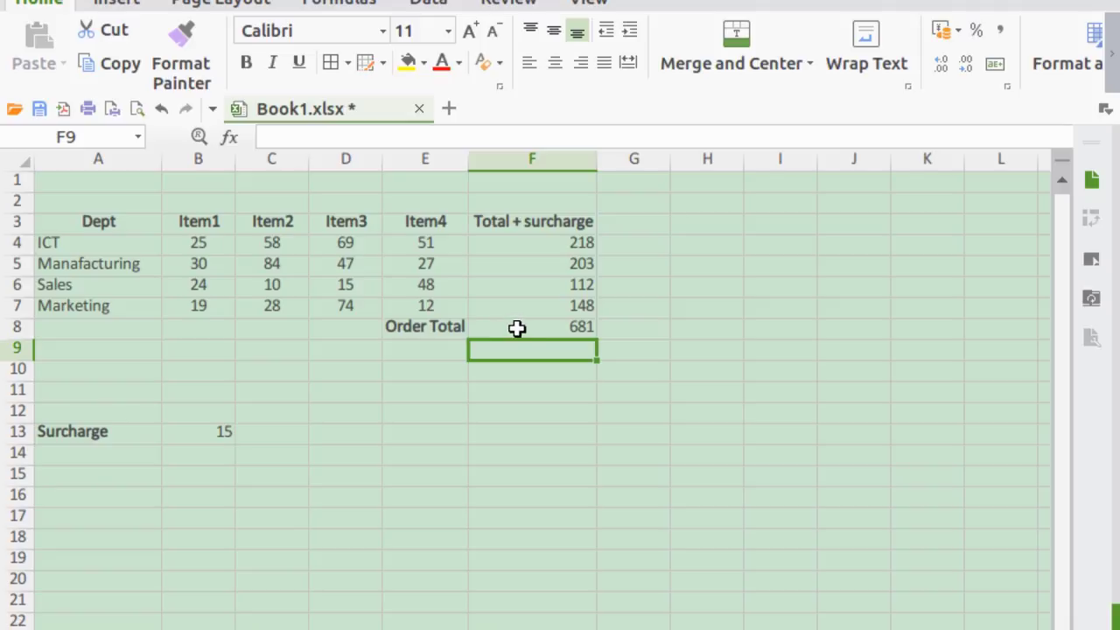
Clear F8, enter the Order Total as =SUM(F4:F7), and check the resulting formula
{"action": "left_click", "coordinate": [518, 326]}
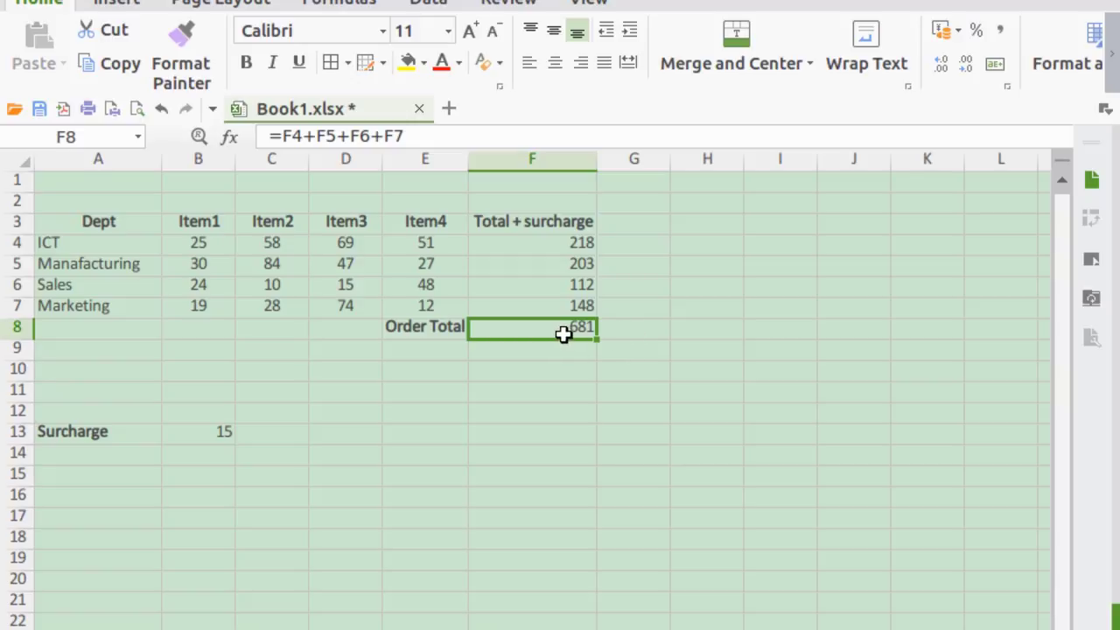
{"action": "key", "text": "Delete"}
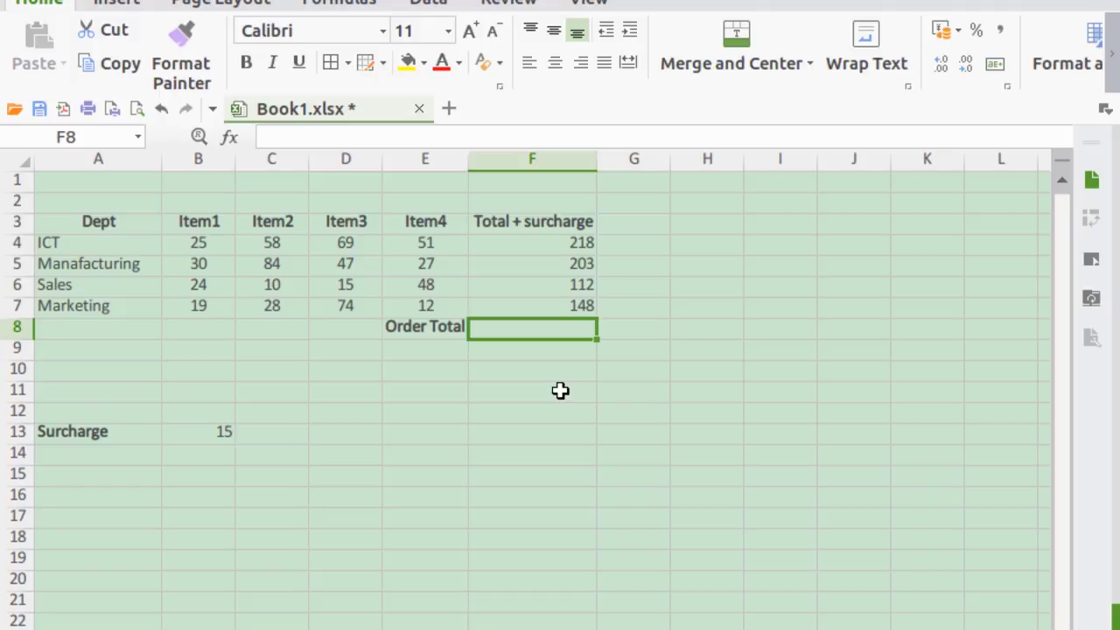
{"action": "type", "text": "="}
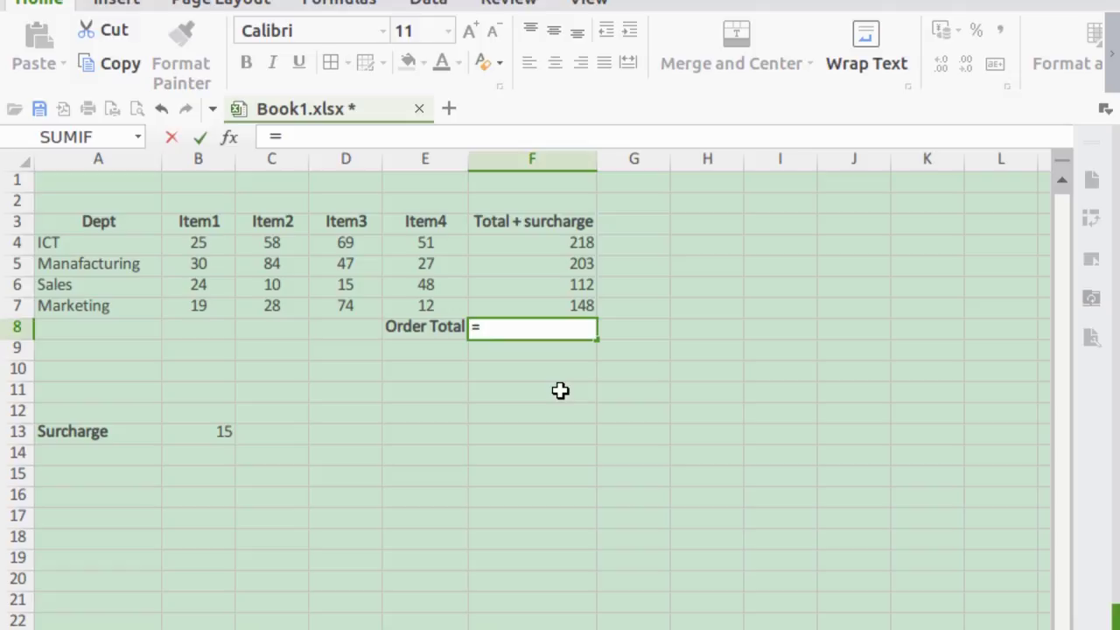
{"action": "type", "text": "sum("}
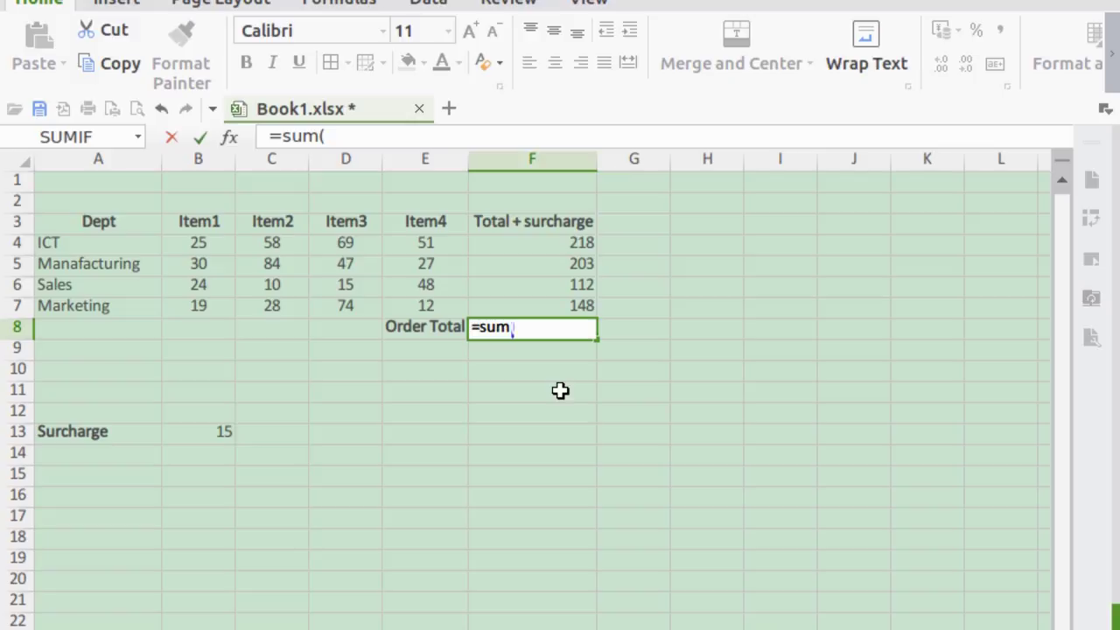
{"action": "type", "text": "f4"}
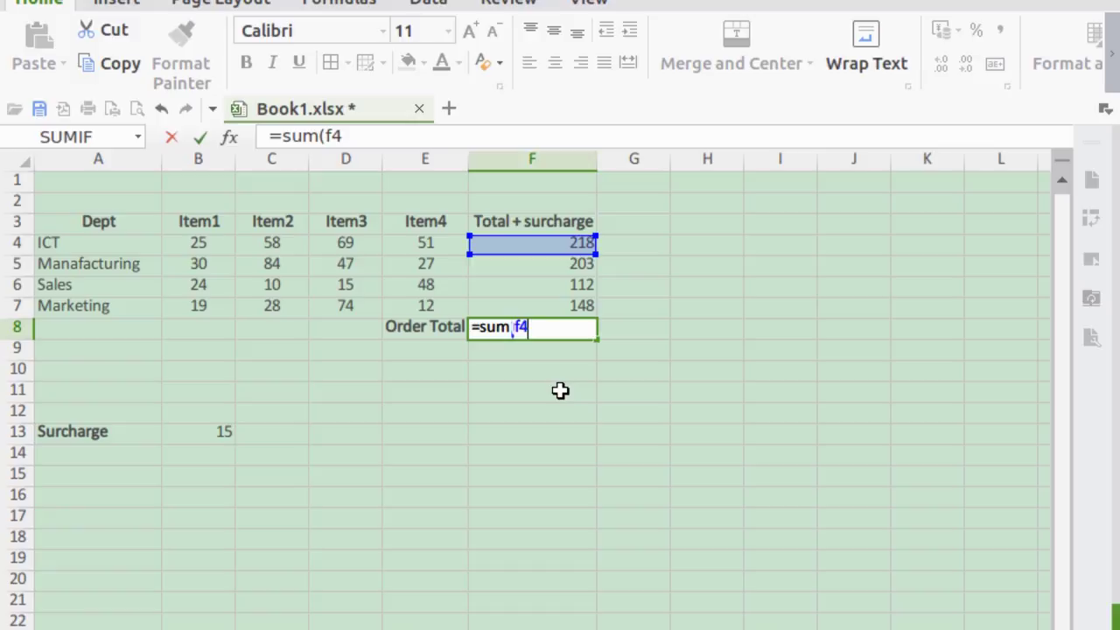
{"action": "type", "text": ":"}
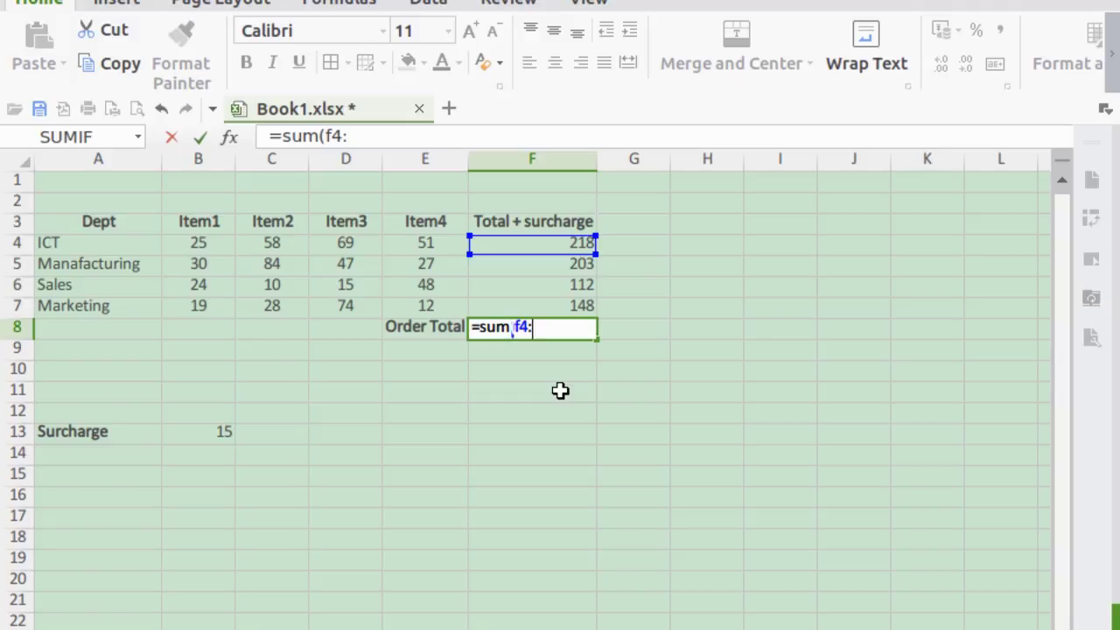
{"action": "type", "text": "f7"}
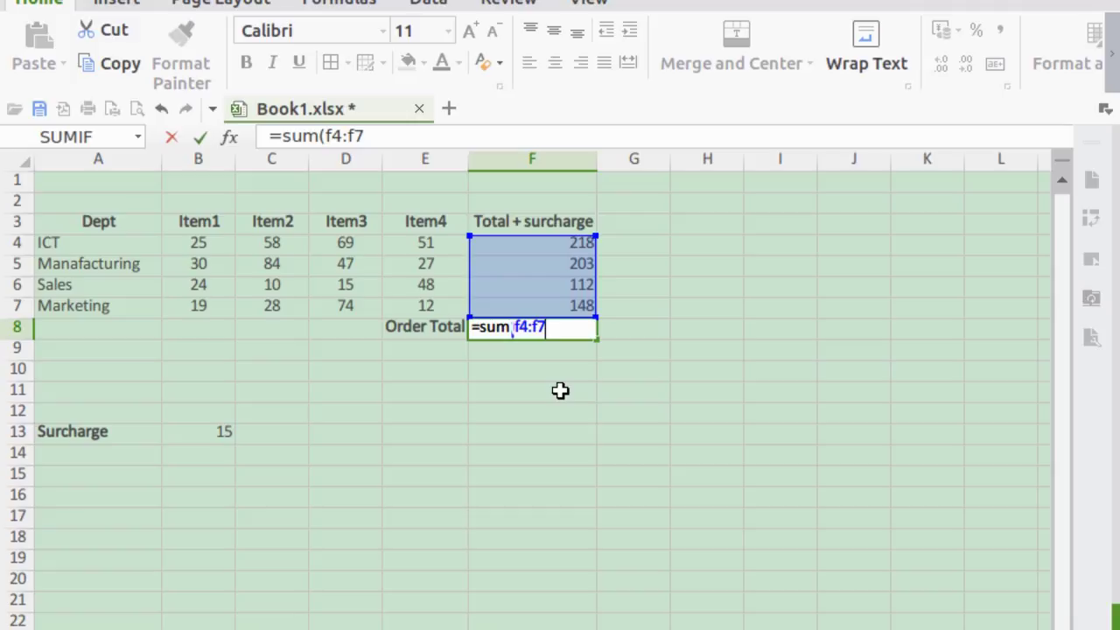
{"action": "type", "text": ")"}
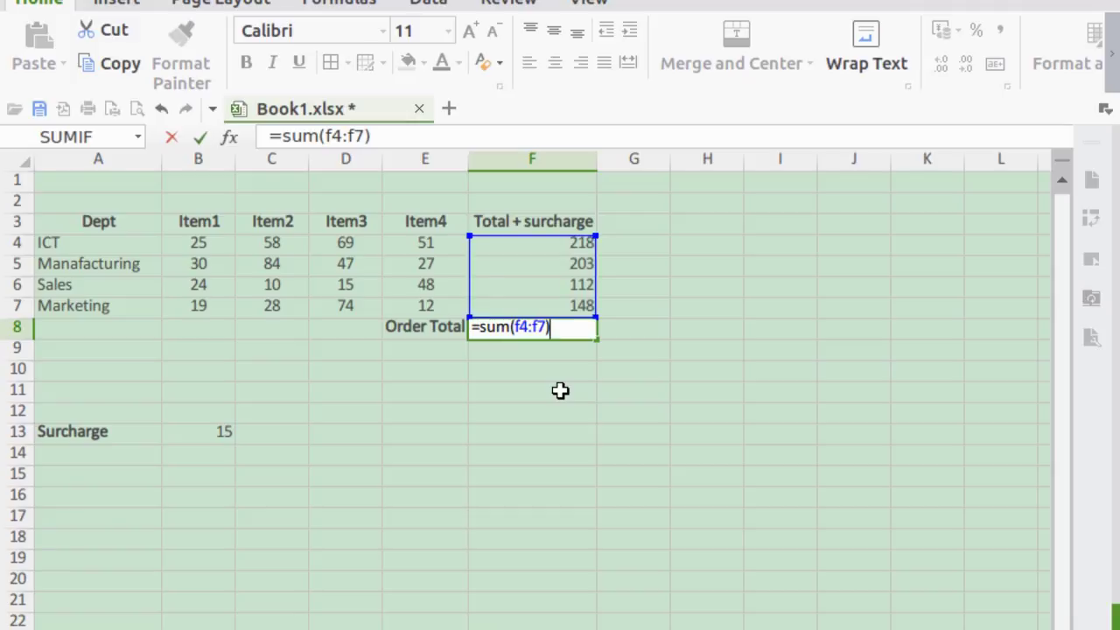
{"action": "key", "text": "Return"}
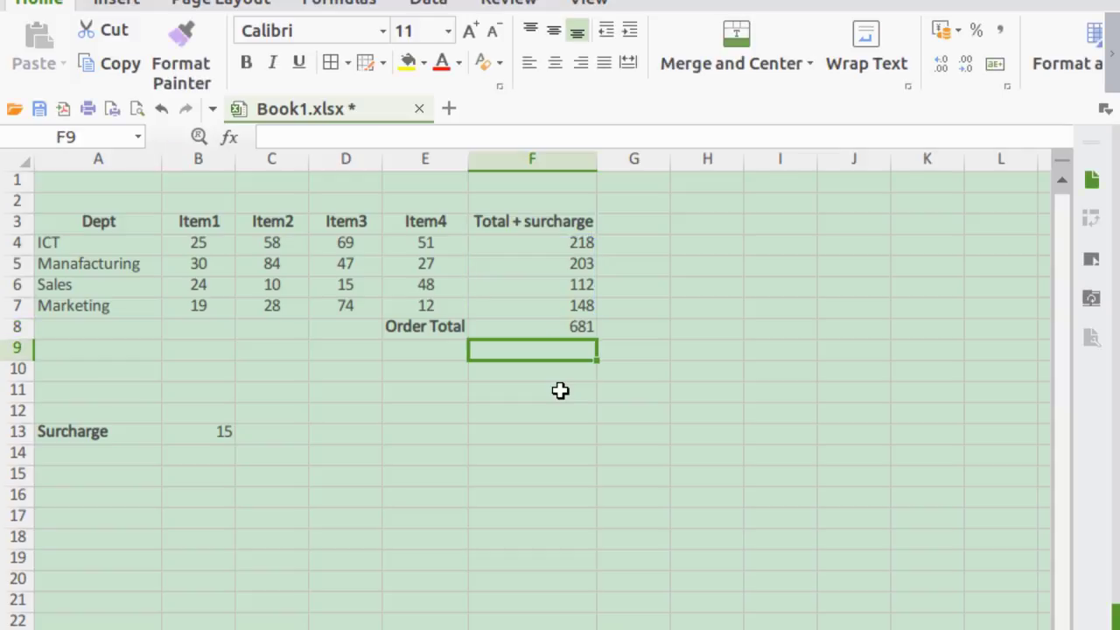
{"action": "left_click", "coordinate": [579, 327]}
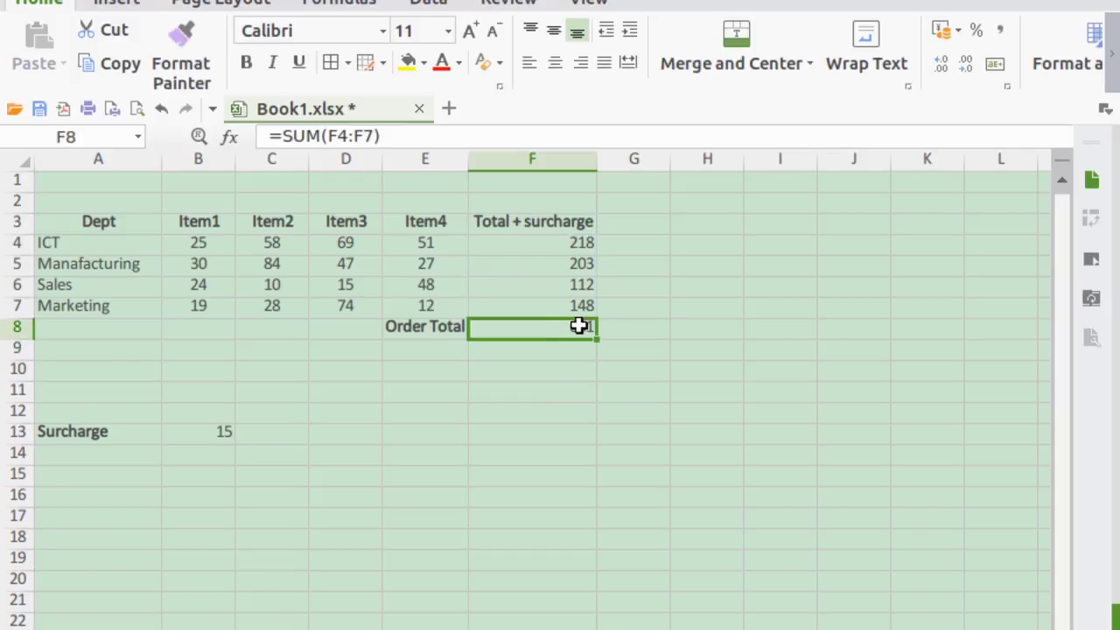